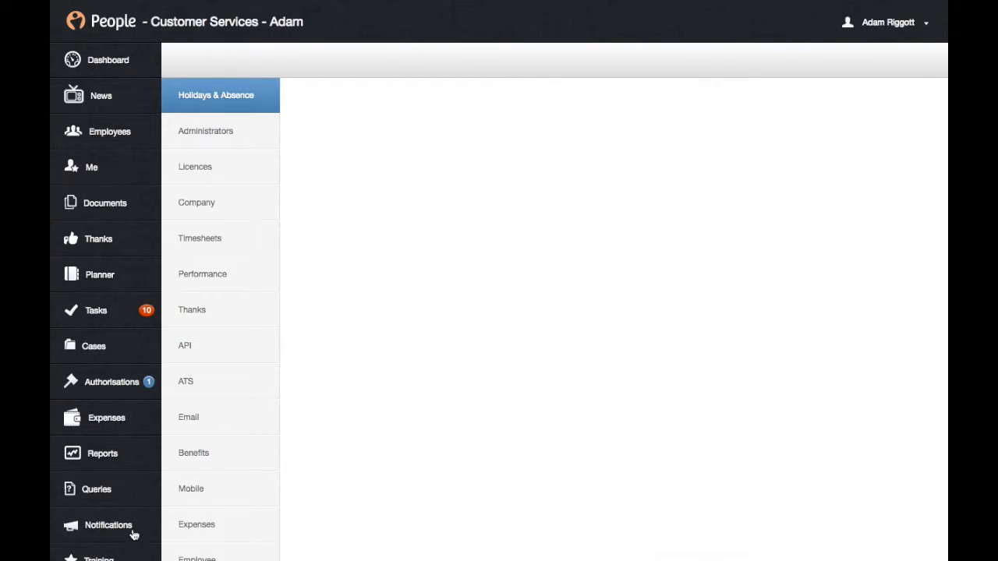
Open the Holidays & Absence settings and start a new weekly work pattern named "New WP 1", without cloning an existing one.
{"action": "left_click", "coordinate": [273, 109]}
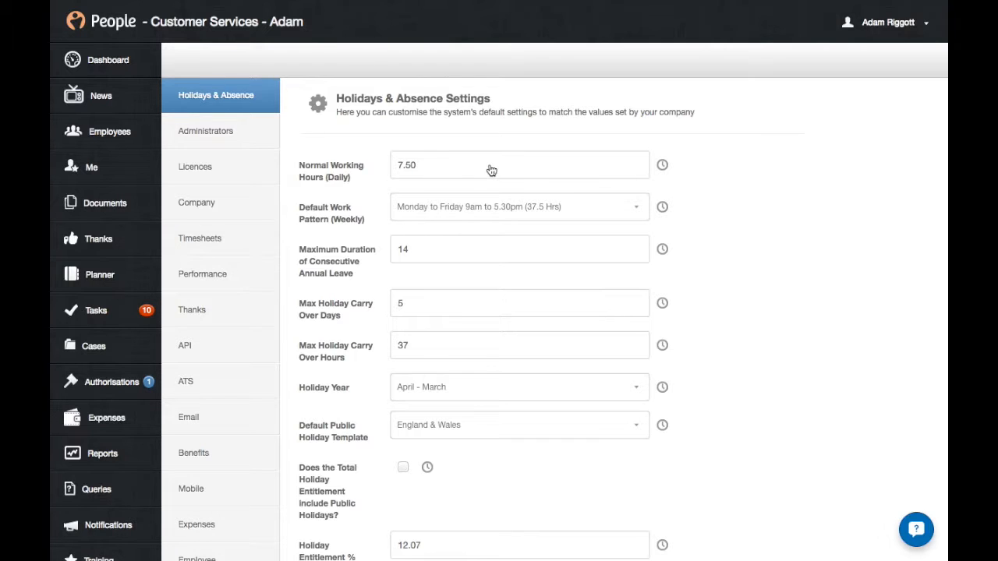
{"action": "left_click", "coordinate": [598, 209]}
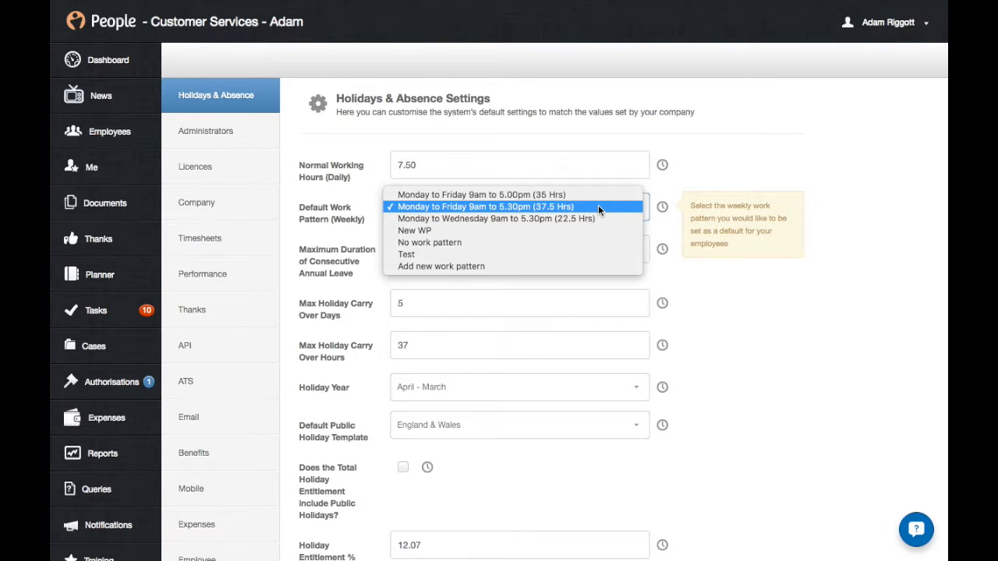
{"action": "left_click", "coordinate": [565, 266]}
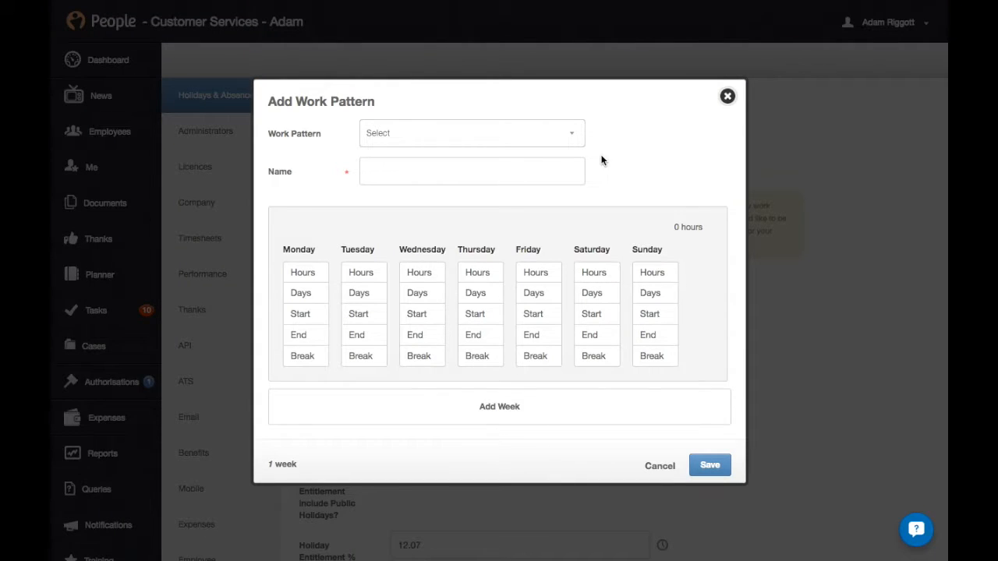
{"action": "mouse_move", "coordinate": [568, 143]}
{"action": "left_click", "coordinate": [536, 148]}
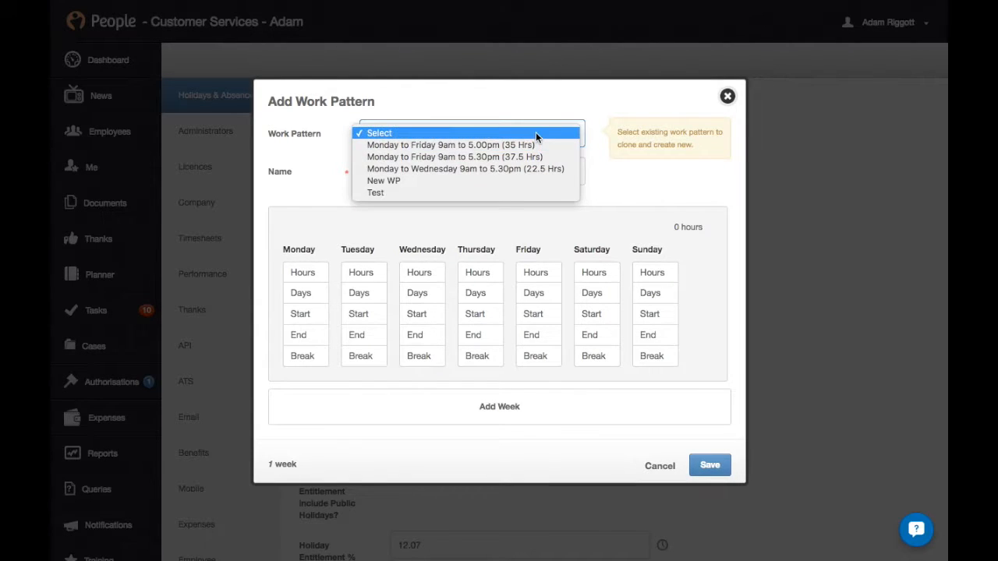
{"action": "left_click", "coordinate": [535, 134]}
{"action": "left_click", "coordinate": [519, 165]}
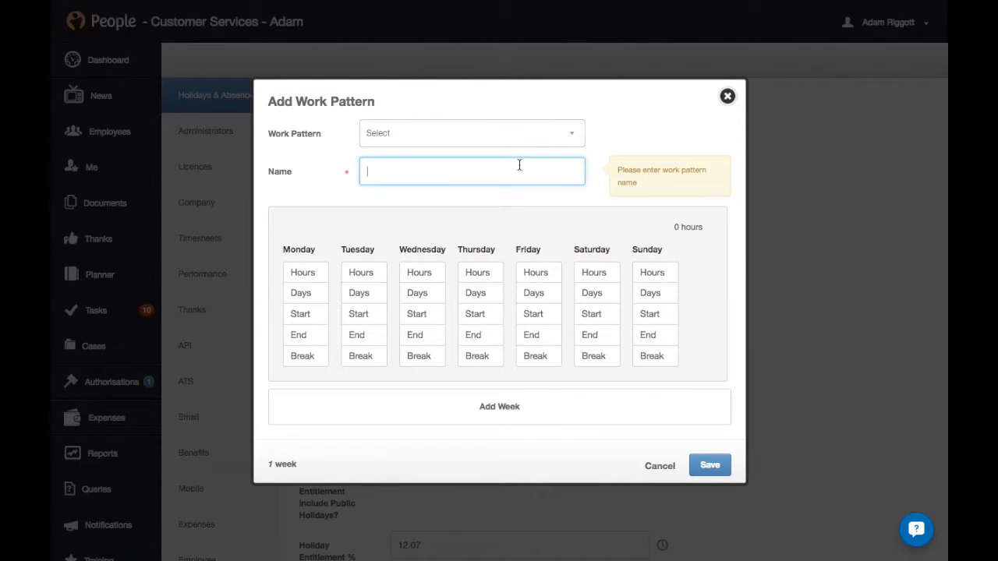
{"action": "type", "text": "New WP 1"}
Set the new work pattern's hours to 8 for each day from Monday to Friday.
{"action": "left_click", "coordinate": [314, 272]}
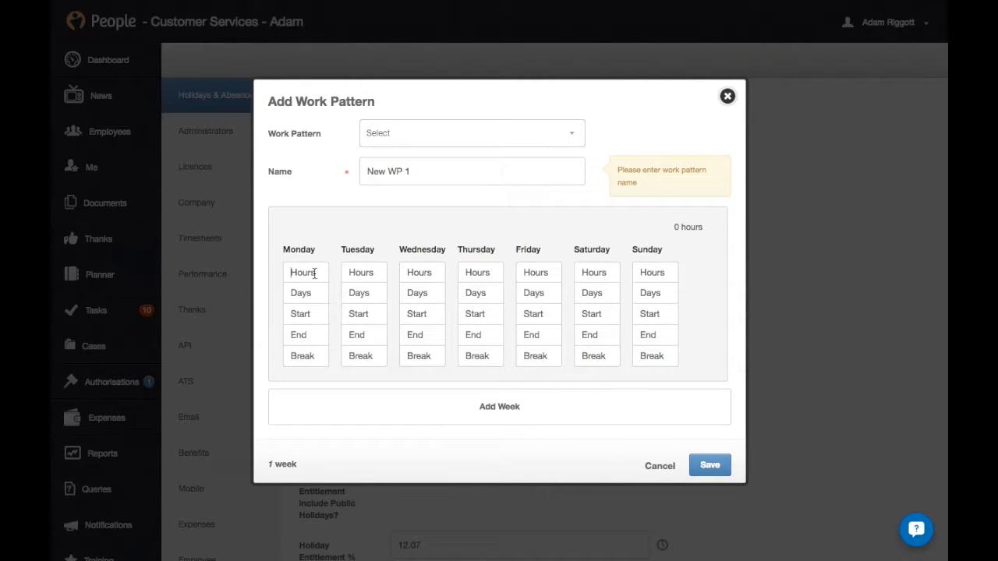
{"action": "type", "text": "8"}
{"action": "key", "text": "Tab"}
{"action": "type", "text": "8"}
{"action": "key", "text": "Tab"}
{"action": "type", "text": "8"}
{"action": "key", "text": "Tab"}
{"action": "type", "text": "8\t8"}
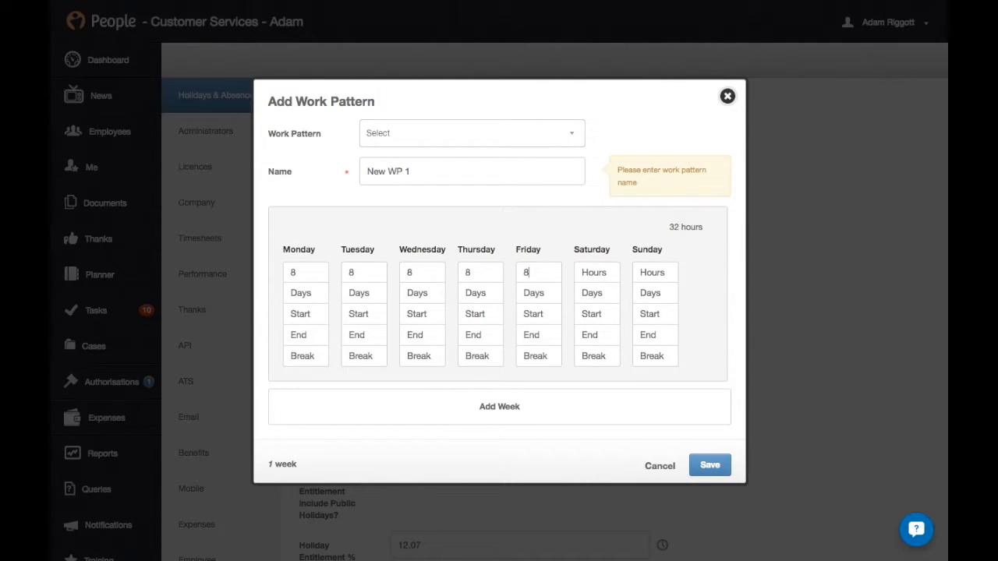
Set the days value to 1 for Monday to Friday and save the new work pattern.
{"action": "left_click", "coordinate": [312, 292]}
{"action": "type", "text": "1"}
{"action": "key", "text": "Tab"}
{"action": "type", "text": "1"}
{"action": "key", "text": "Tab"}
{"action": "type", "text": "1\t1"}
{"action": "key", "text": "Tab"}
{"action": "type", "text": "1"}
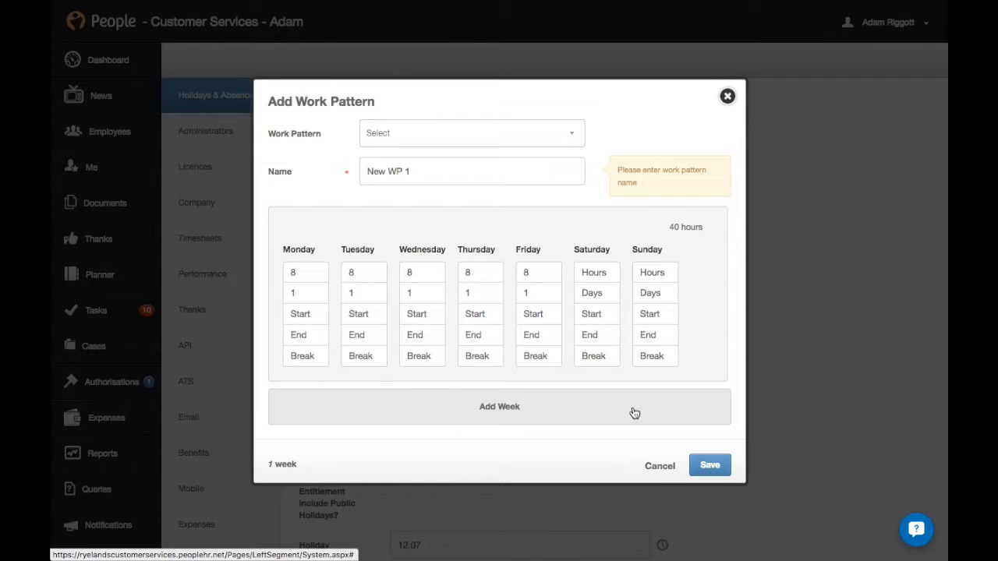
{"action": "left_click", "coordinate": [709, 466]}
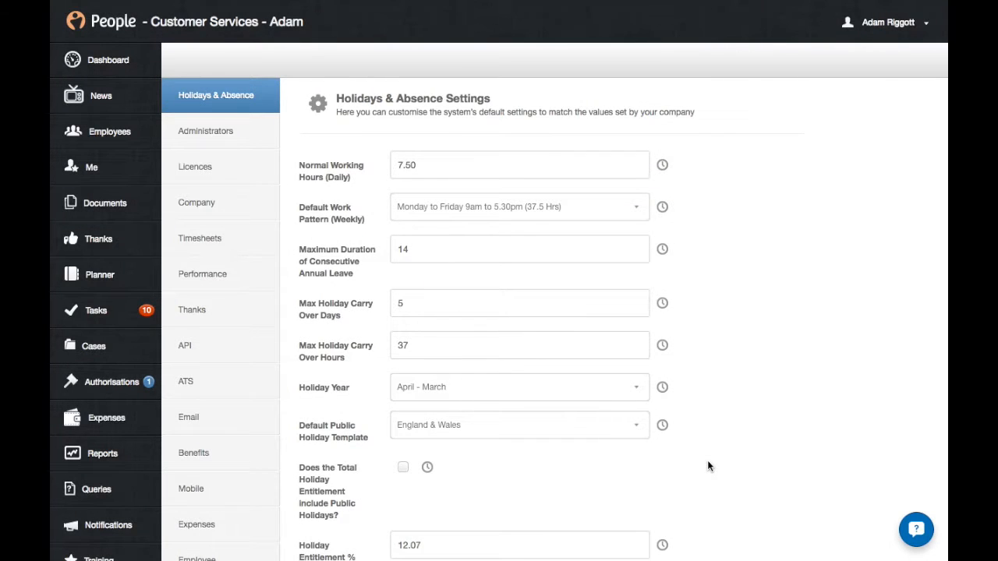
Set the default weekly work pattern to New WP 1, saving the change with the reason "set up".
{"action": "left_click", "coordinate": [606, 214]}
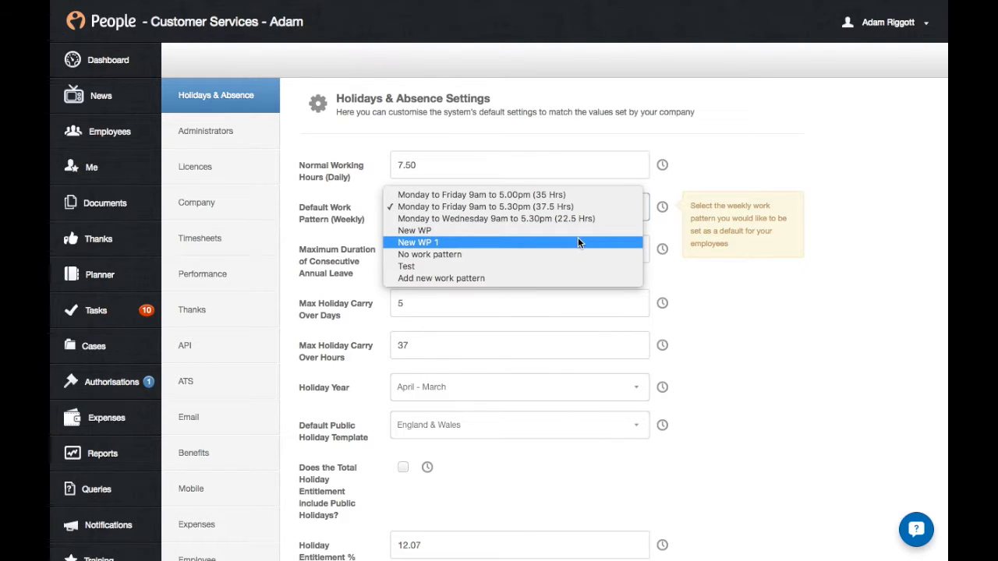
{"action": "left_click", "coordinate": [577, 237]}
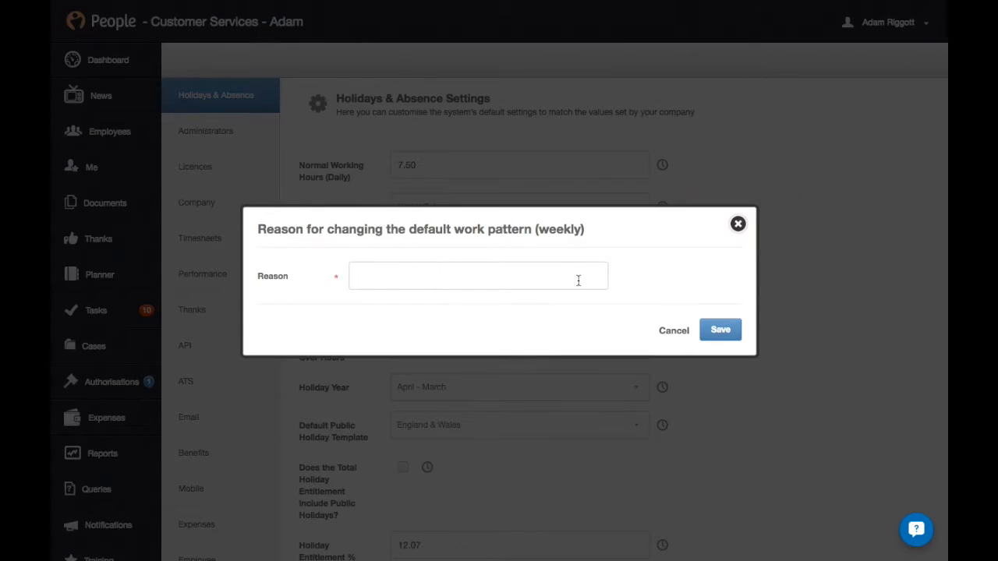
{"action": "left_click", "coordinate": [578, 282]}
{"action": "type", "text": "set up"}
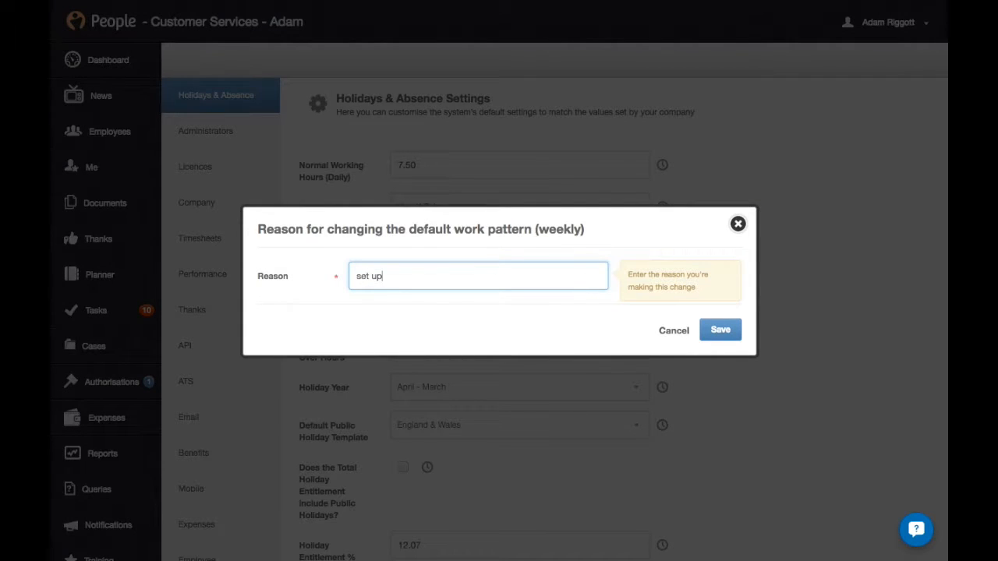
{"action": "left_click", "coordinate": [721, 330]}
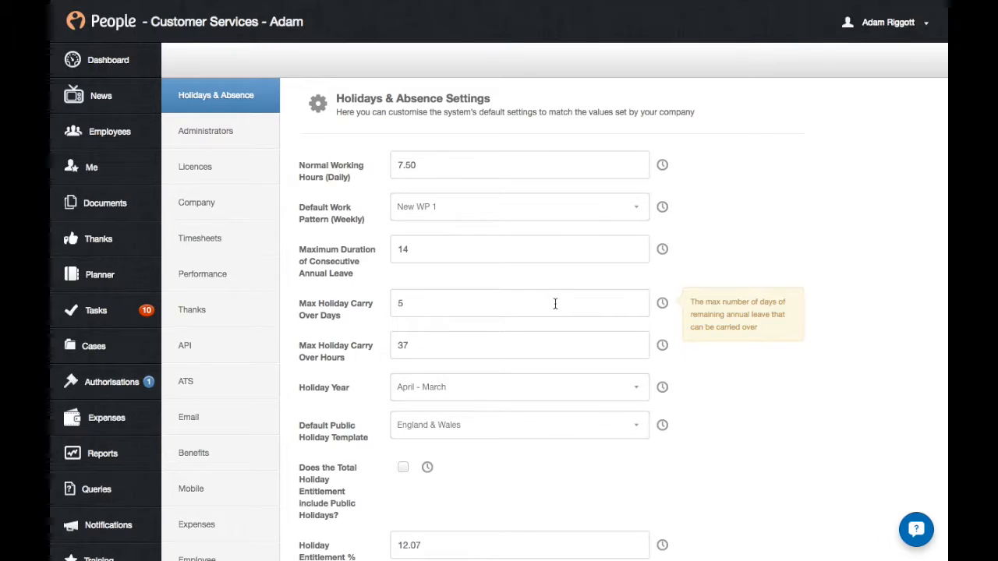
Start a new public holiday template named "Germany" in the company's public holiday templates list.
{"action": "scroll", "coordinate": [555, 304], "scroll_direction": "down", "scroll_amount": 1}
{"action": "mouse_move", "coordinate": [555, 303]}
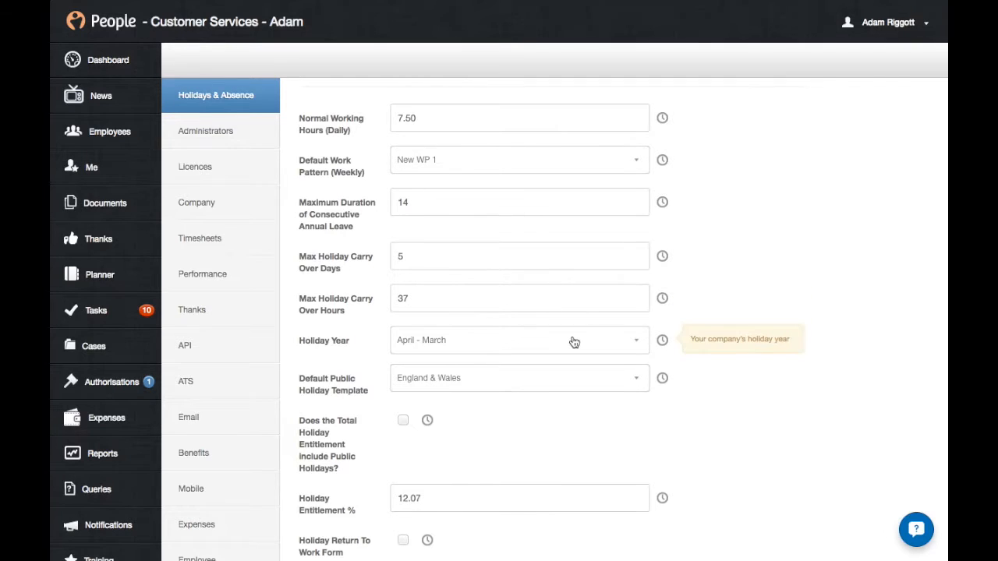
{"action": "scroll", "coordinate": [572, 340], "scroll_direction": "down", "scroll_amount": 2}
{"action": "mouse_move", "coordinate": [570, 260]}
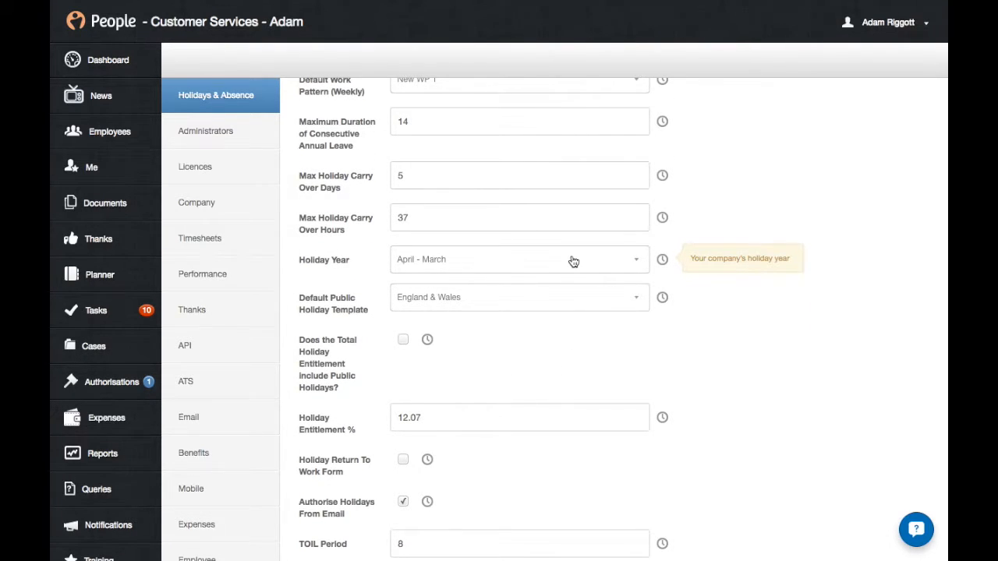
{"action": "left_click", "coordinate": [560, 305]}
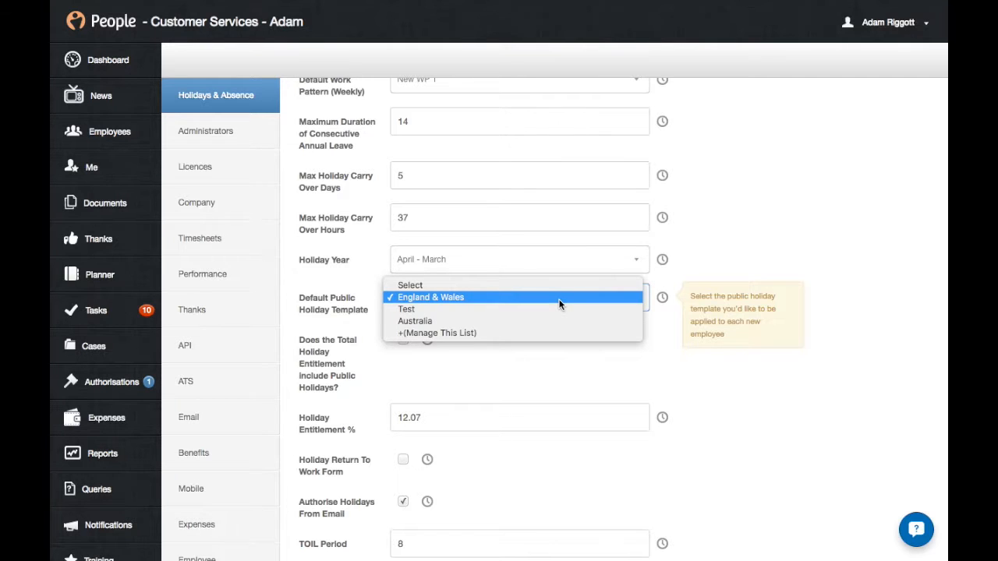
{"action": "left_click", "coordinate": [505, 334]}
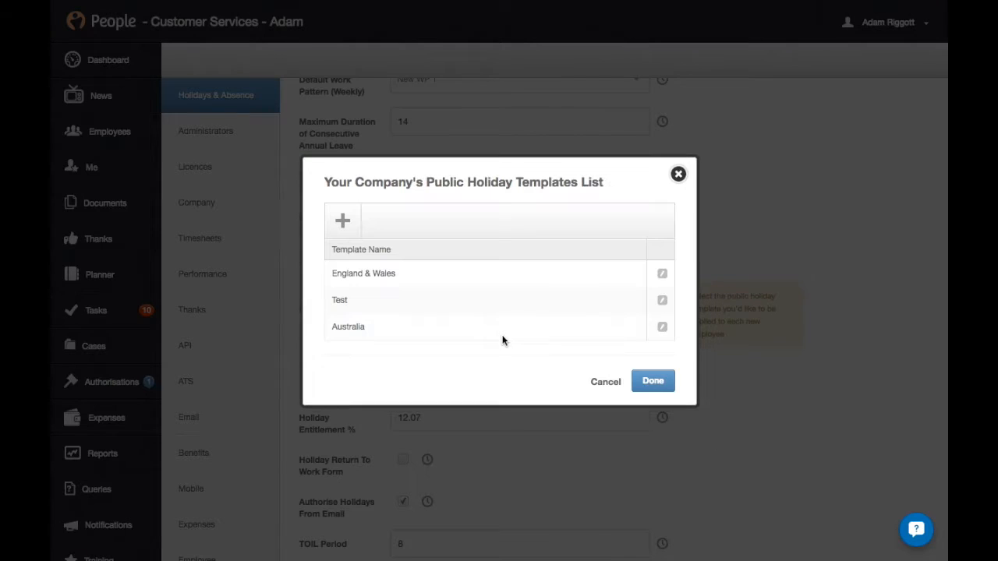
{"action": "left_click", "coordinate": [344, 222]}
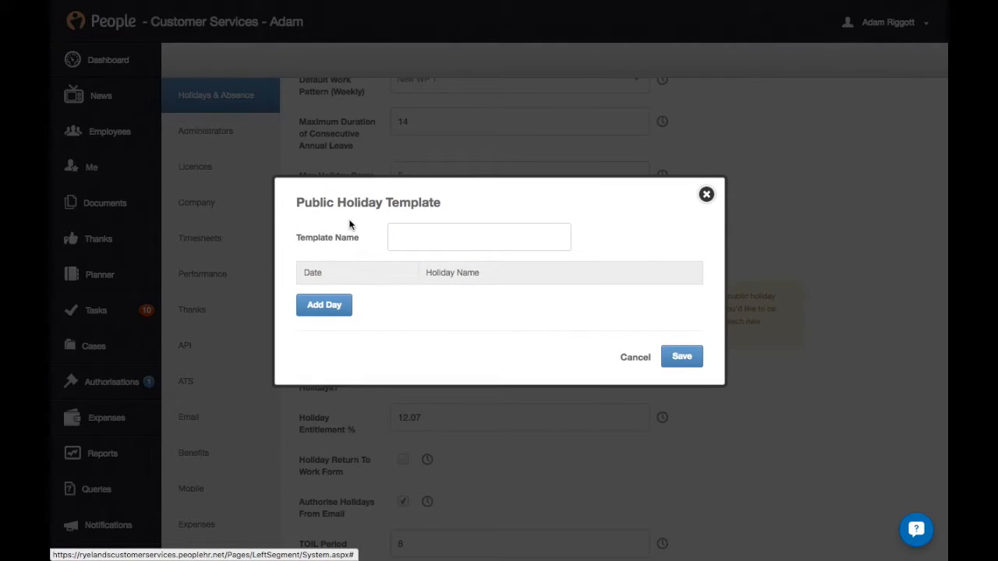
{"action": "left_click", "coordinate": [398, 233]}
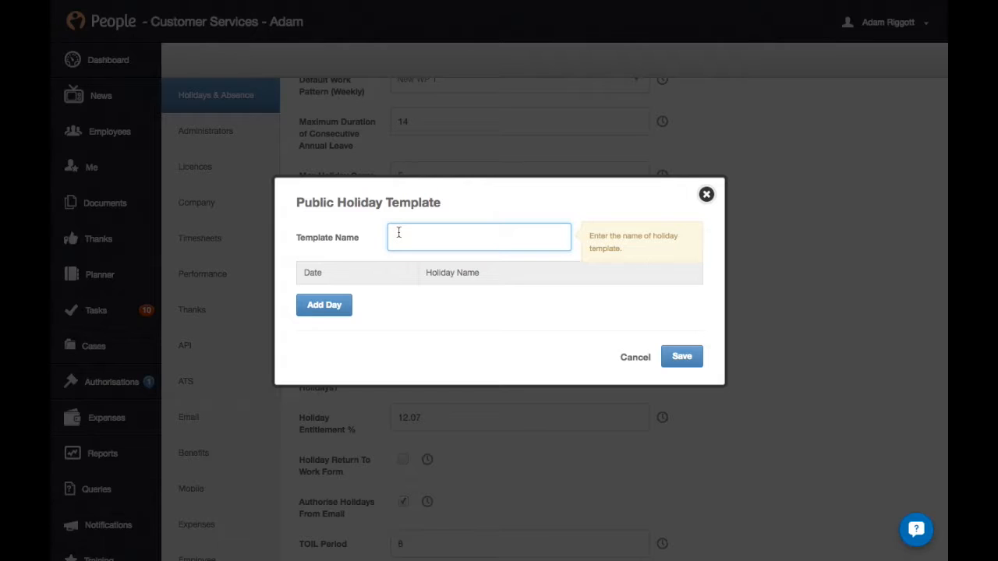
{"action": "type", "text": "Germany"}
Add the holiday "Public Holiday Test" dated 29/07/2016 to the Germany template, then save it and finish managing the templates list.
{"action": "left_click", "coordinate": [344, 312]}
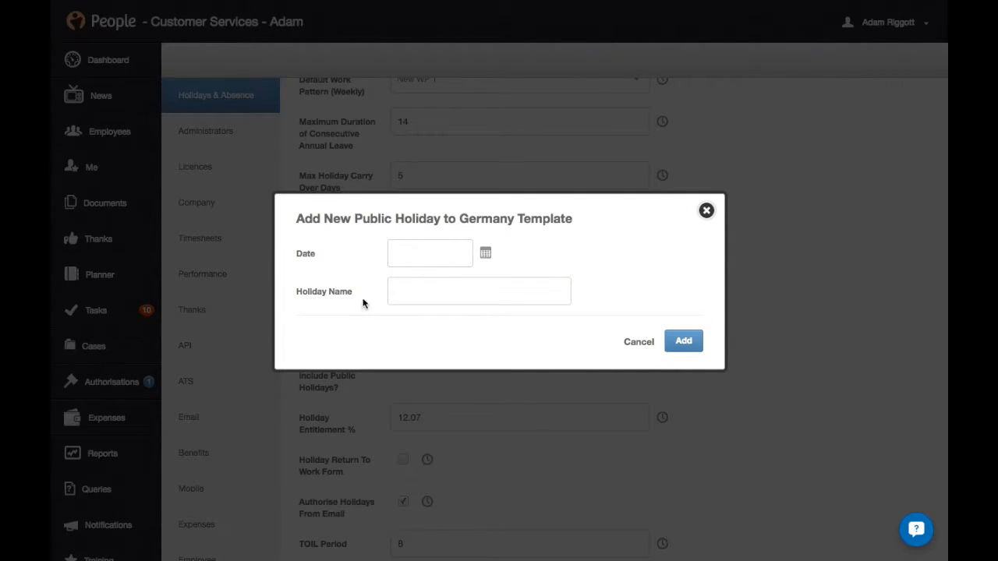
{"action": "left_click", "coordinate": [484, 254]}
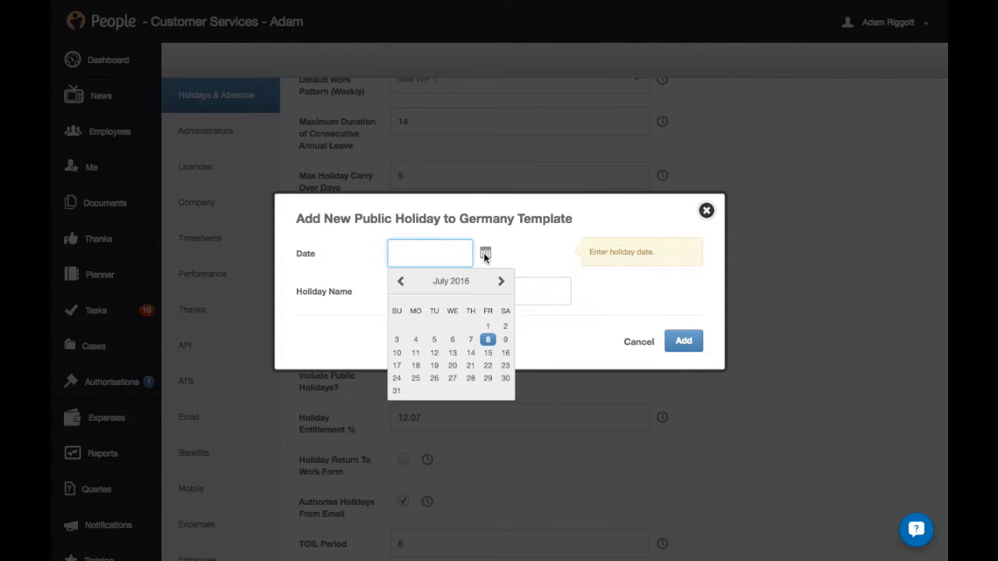
{"action": "left_click", "coordinate": [488, 378]}
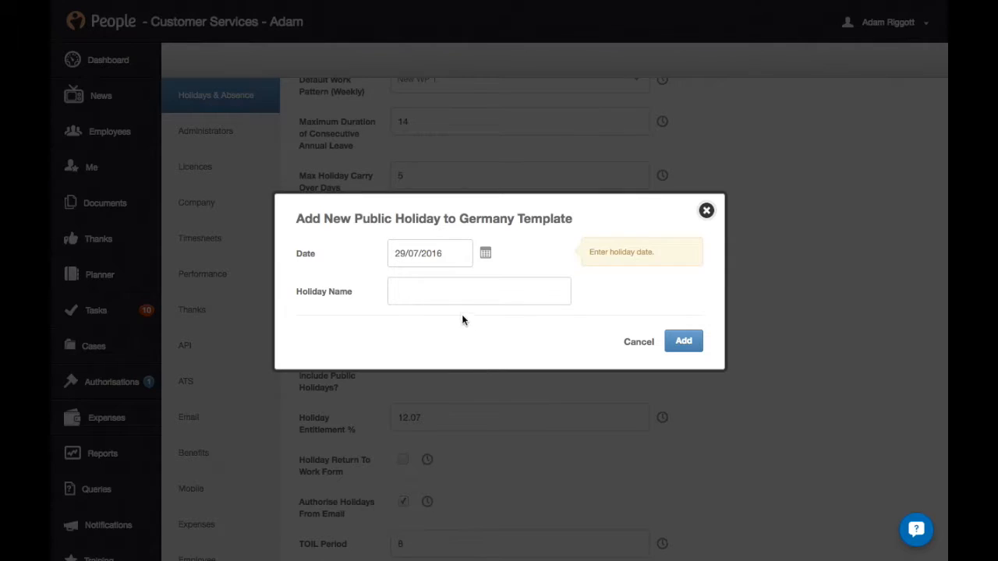
{"action": "left_click", "coordinate": [459, 291]}
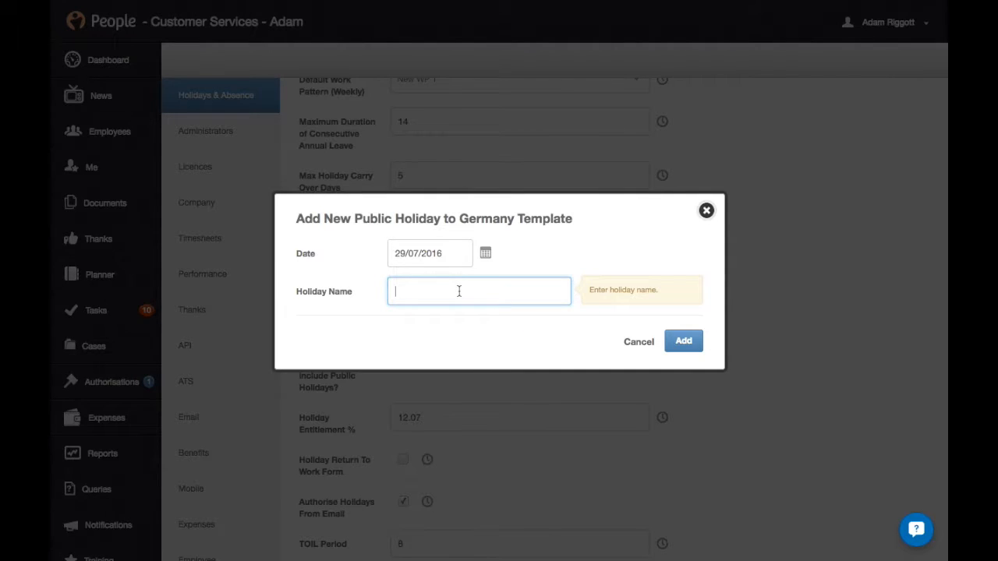
{"action": "type", "text": "Public Holiday Test"}
{"action": "left_click", "coordinate": [694, 344]}
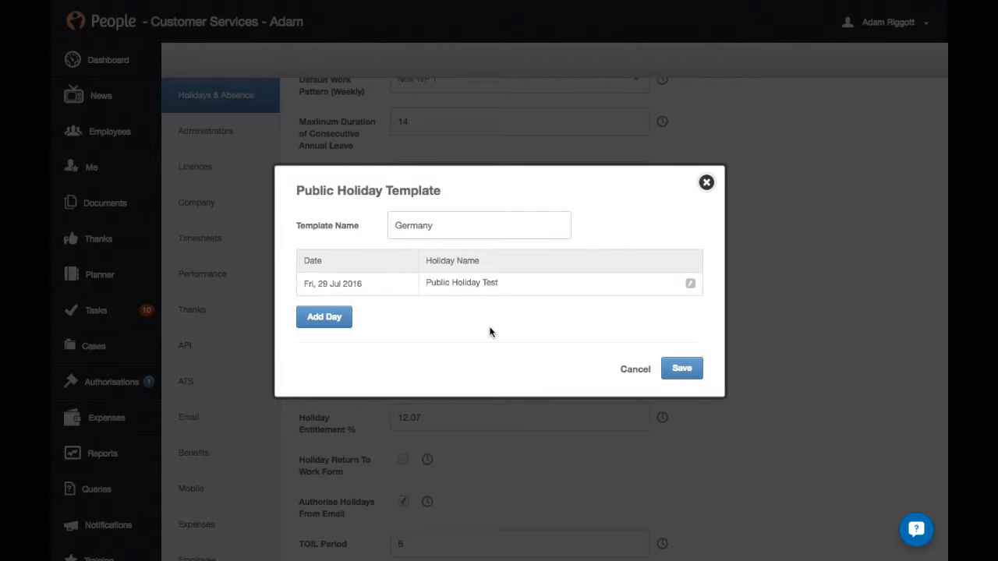
{"action": "left_click", "coordinate": [674, 371]}
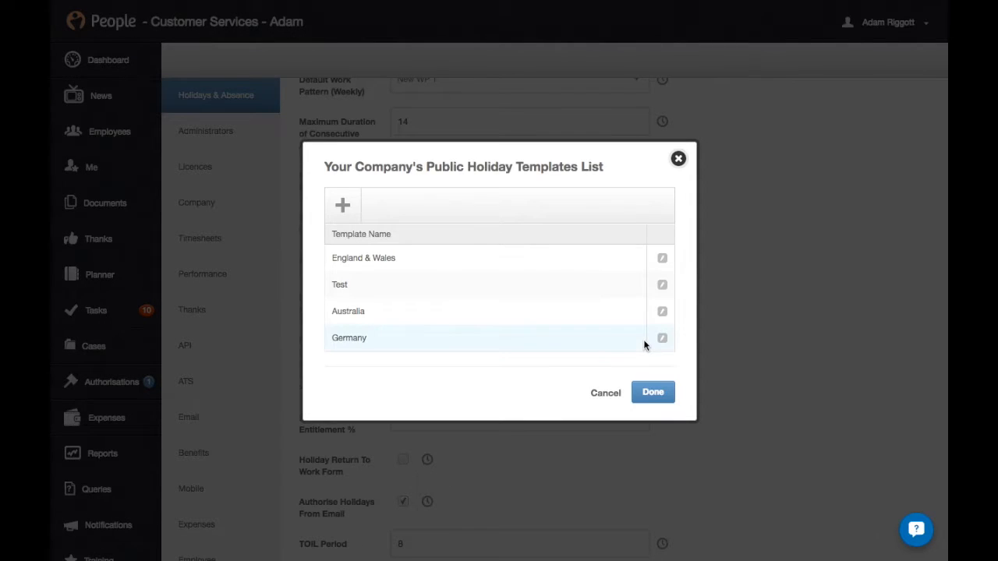
{"action": "left_click", "coordinate": [646, 396]}
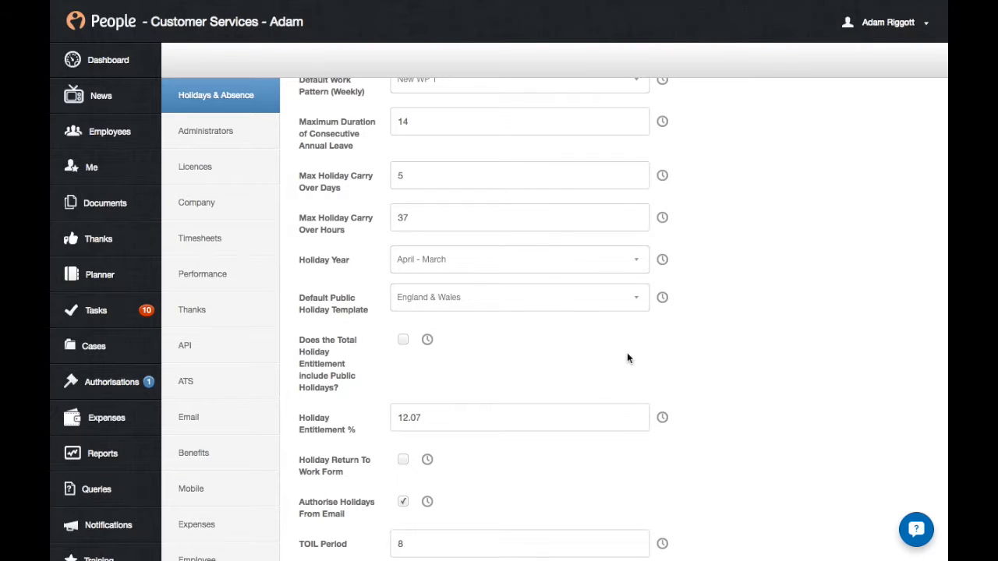
Check the available default public holiday templates, keeping England & Wales selected.
{"action": "left_click", "coordinate": [603, 301]}
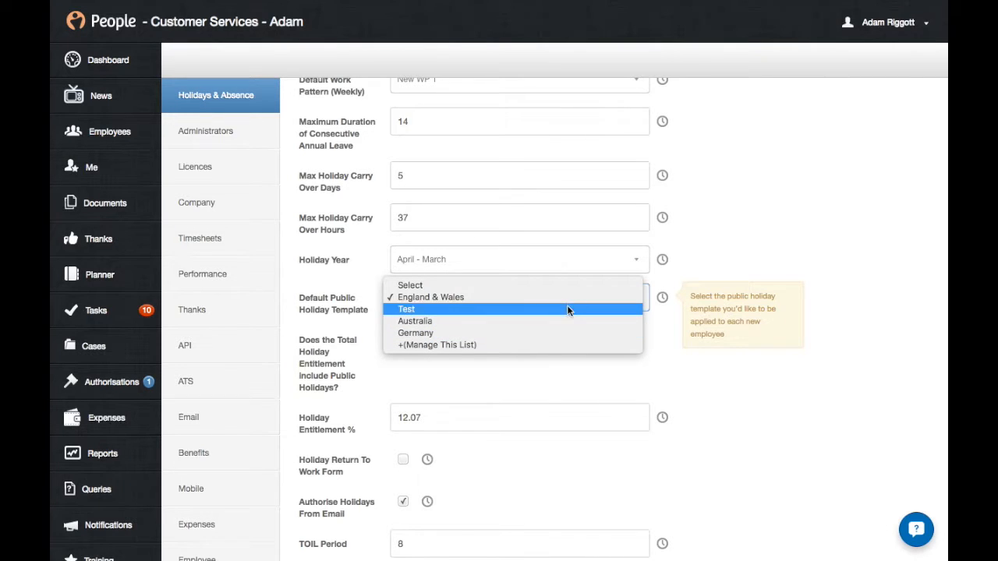
{"action": "left_click", "coordinate": [567, 300]}
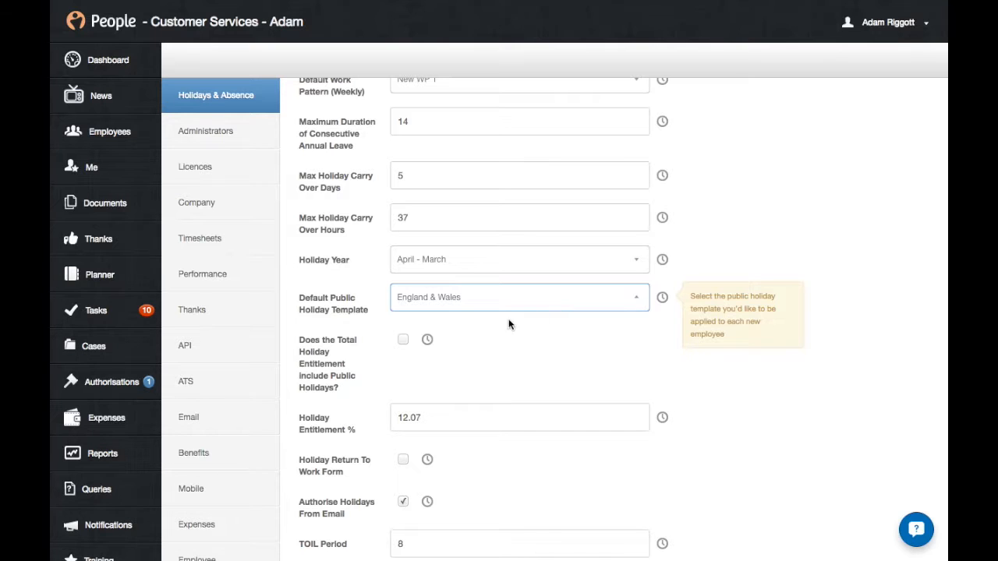
{"action": "left_click", "coordinate": [409, 357]}
Review the holiday entitlement, email authorisation, TOIL period and Bradford Factor alert and calculation period settings.
{"action": "scroll", "coordinate": [709, 410], "scroll_direction": "down", "scroll_amount": 2}
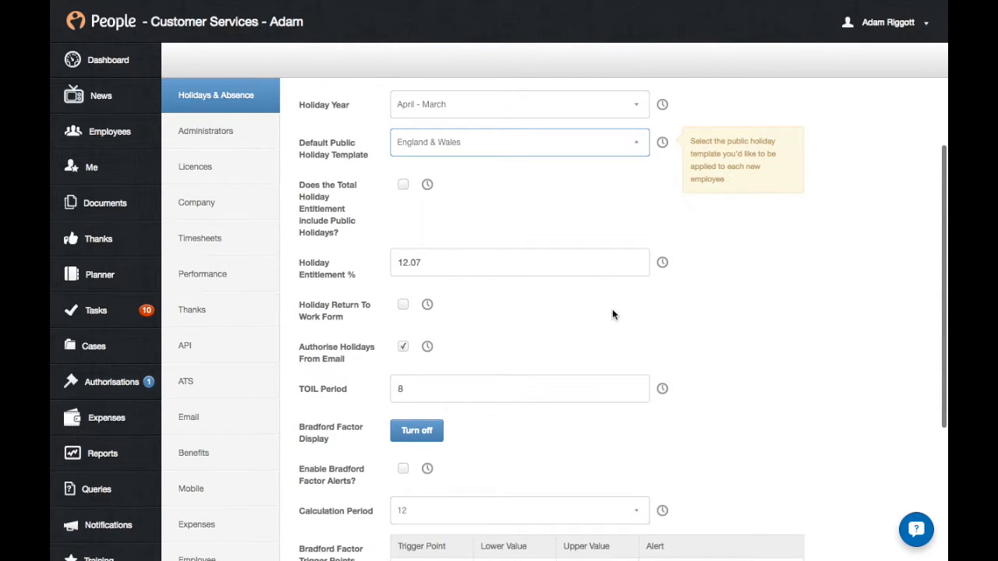
{"action": "mouse_move", "coordinate": [588, 265]}
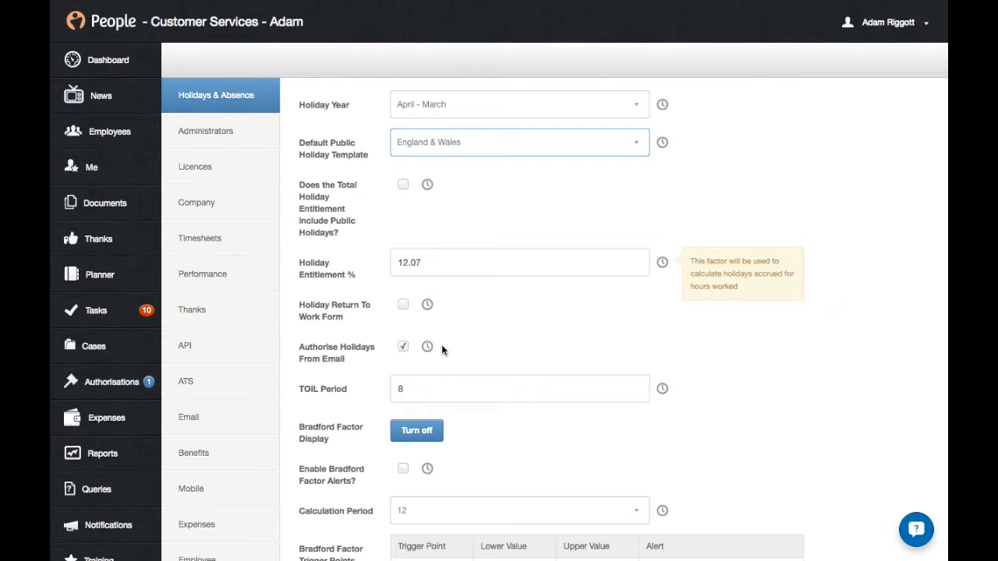
{"action": "mouse_move", "coordinate": [490, 397]}
{"action": "scroll", "coordinate": [499, 424], "scroll_direction": "down", "scroll_amount": 2}
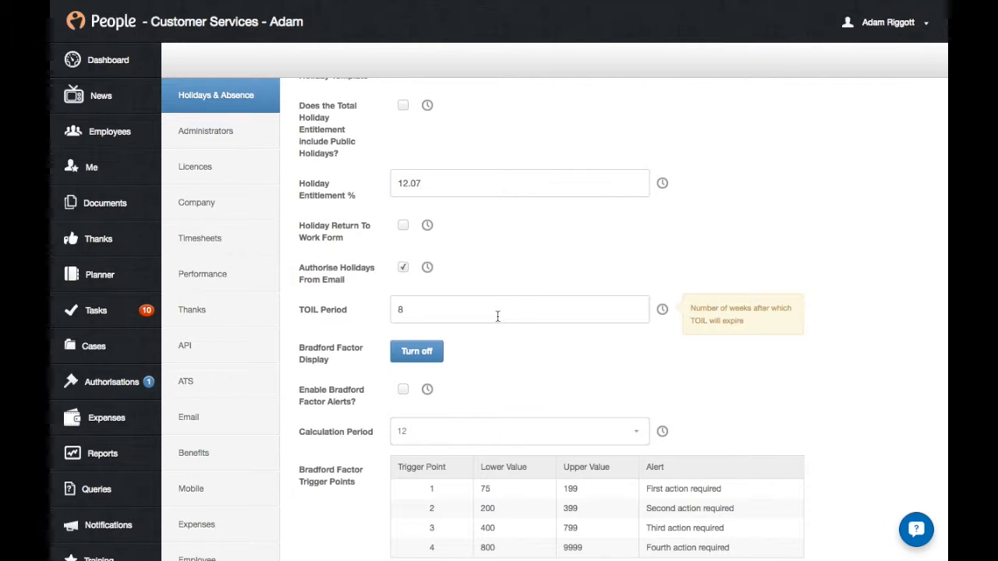
{"action": "scroll", "coordinate": [498, 315], "scroll_direction": "down", "scroll_amount": 2}
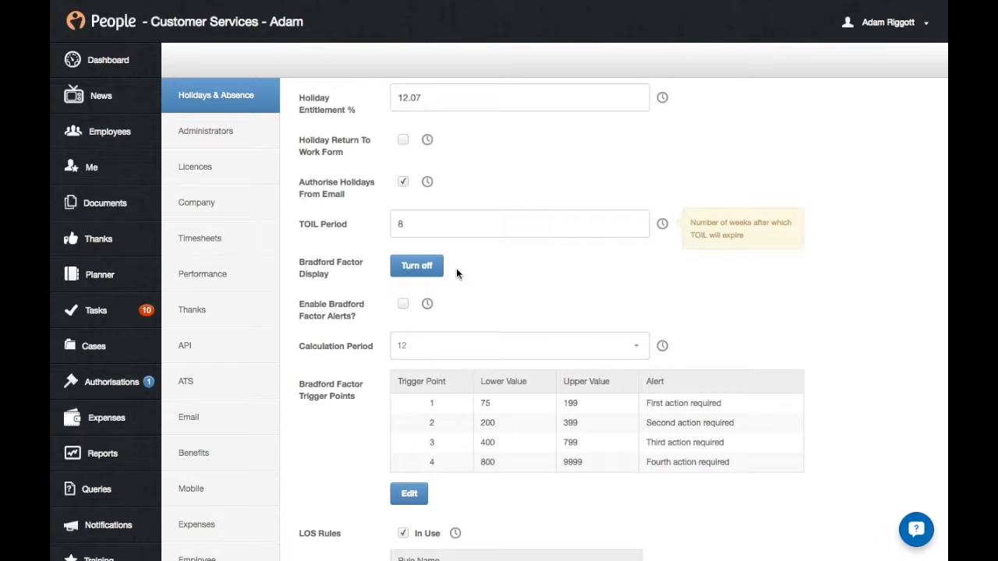
{"action": "mouse_move", "coordinate": [402, 311]}
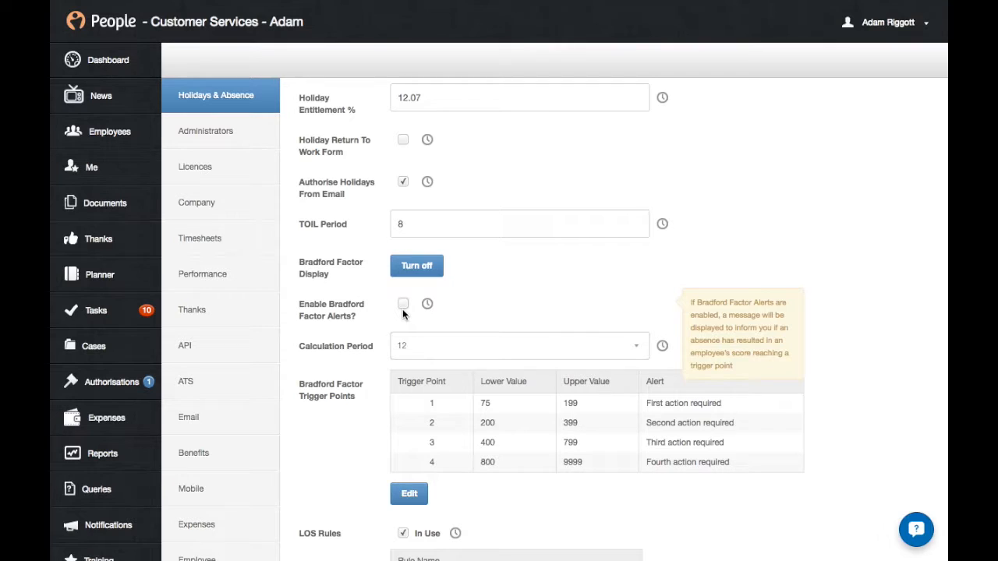
{"action": "mouse_move", "coordinate": [440, 348]}
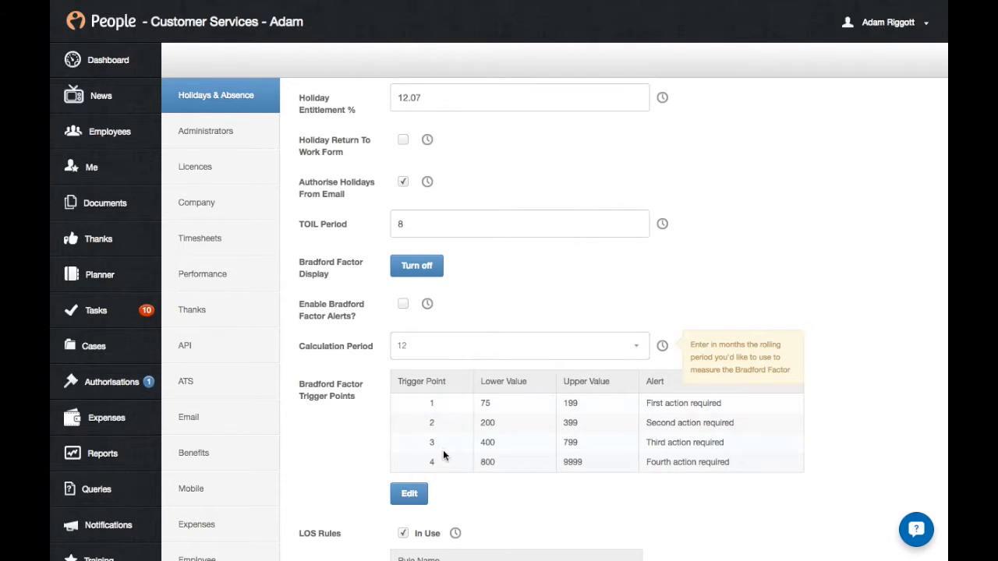
Examine the editable limits and alert texts of the Bradford Factor trigger points, closing them without changes.
{"action": "left_click", "coordinate": [410, 496]}
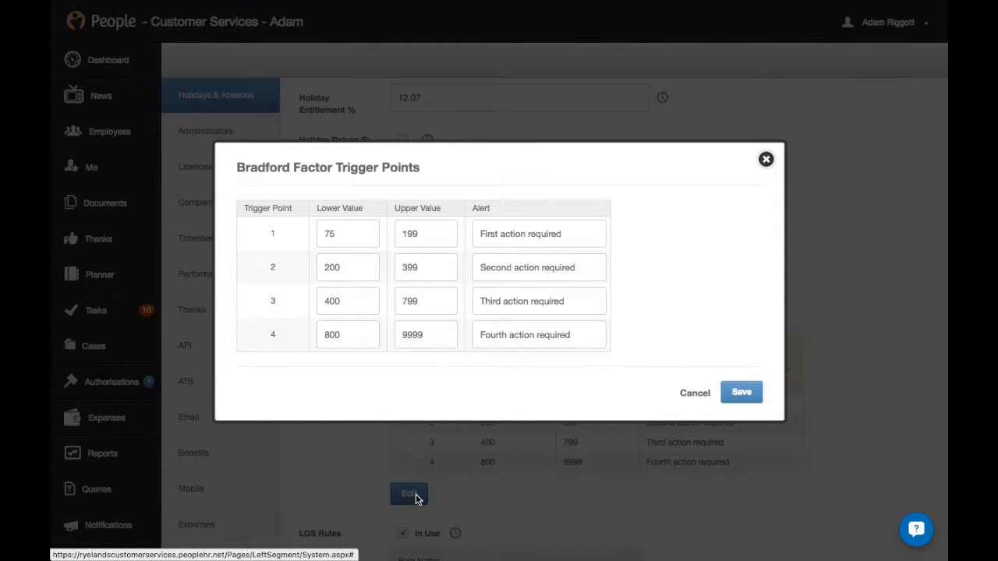
{"action": "left_click", "coordinate": [361, 240]}
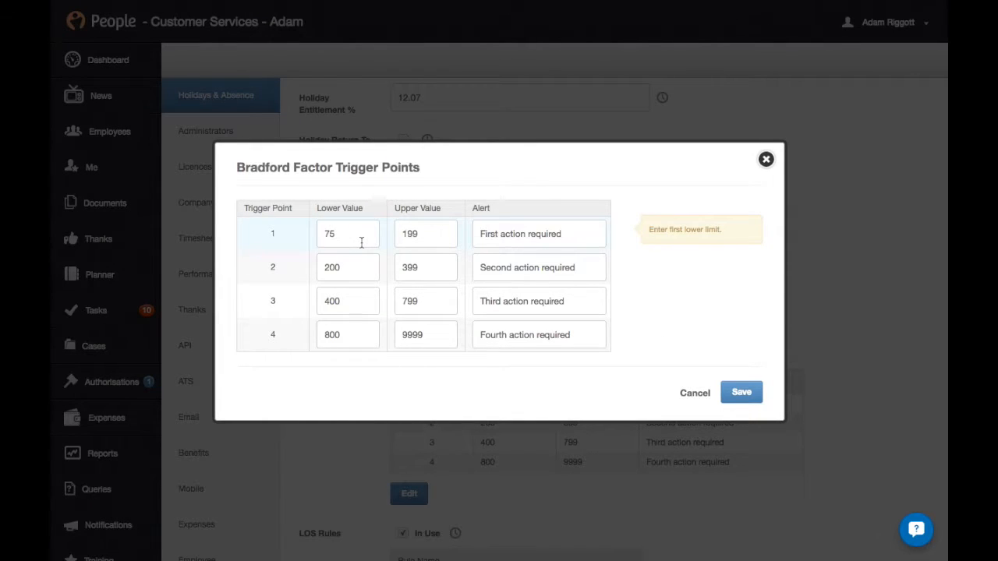
{"action": "left_click", "coordinate": [500, 245]}
{"action": "left_click", "coordinate": [767, 160]}
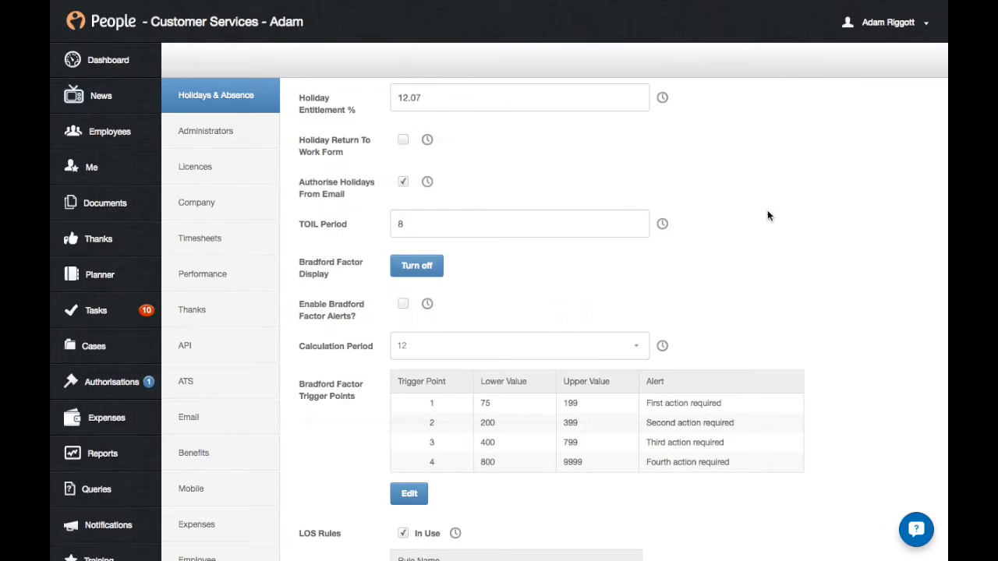
Start a new LOS rule named "LOS Test 1" with a maximum annual leave entitlement of 30.
{"action": "scroll", "coordinate": [763, 226], "scroll_direction": "down", "scroll_amount": 2}
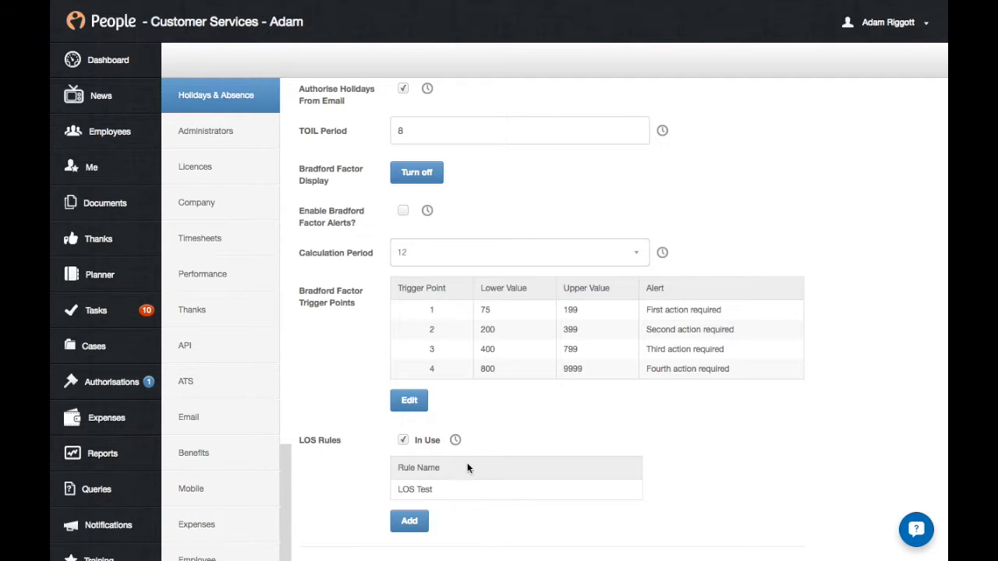
{"action": "left_click", "coordinate": [418, 523]}
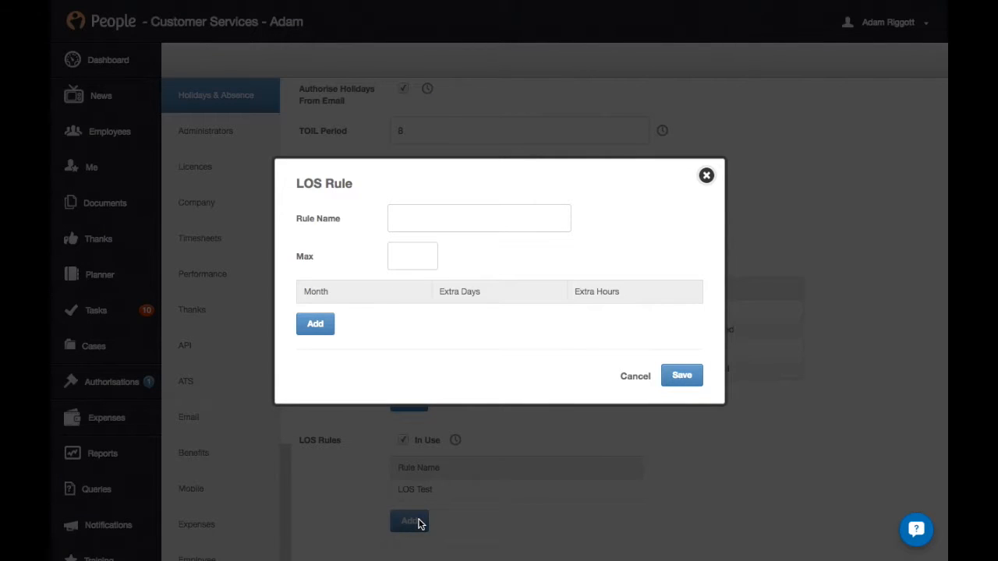
{"action": "left_click", "coordinate": [444, 218]}
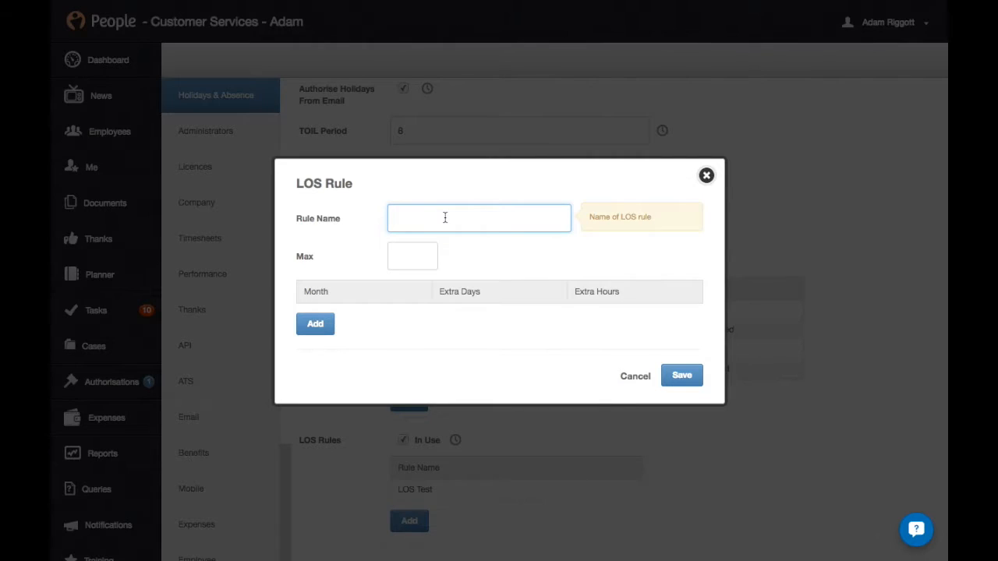
{"action": "type", "text": "LOS Test 1"}
{"action": "left_click", "coordinate": [424, 255]}
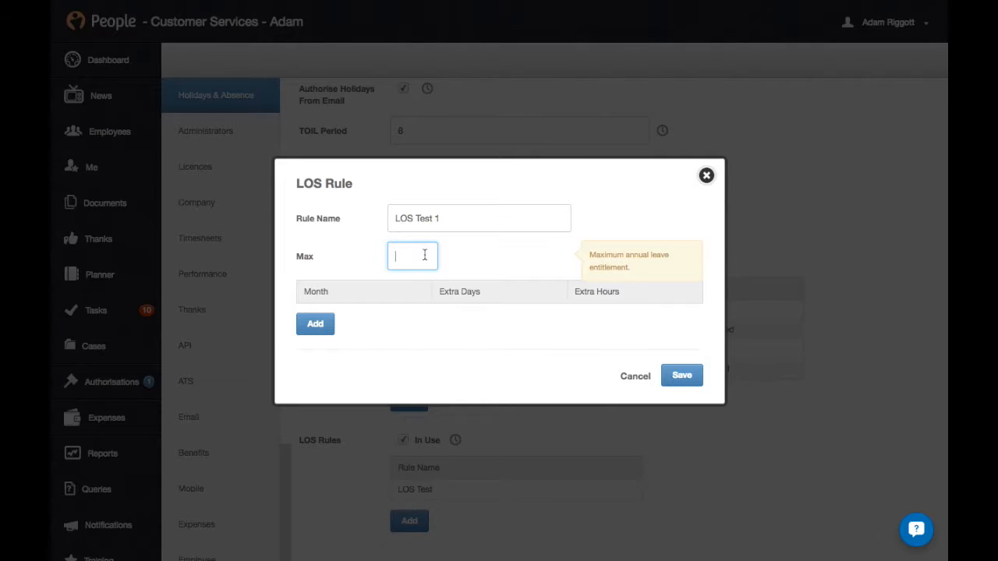
{"action": "type", "text": "30"}
Add a length-of-service entry to the LOS Test 1 rule granting 1 extra day after 24 months, and save the rule.
{"action": "left_click", "coordinate": [328, 323]}
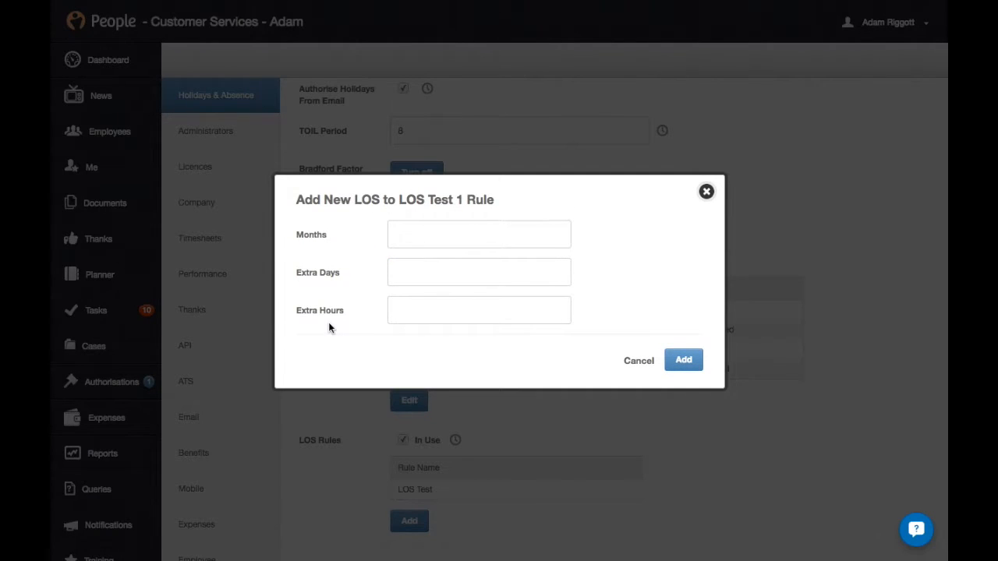
{"action": "left_click", "coordinate": [406, 232]}
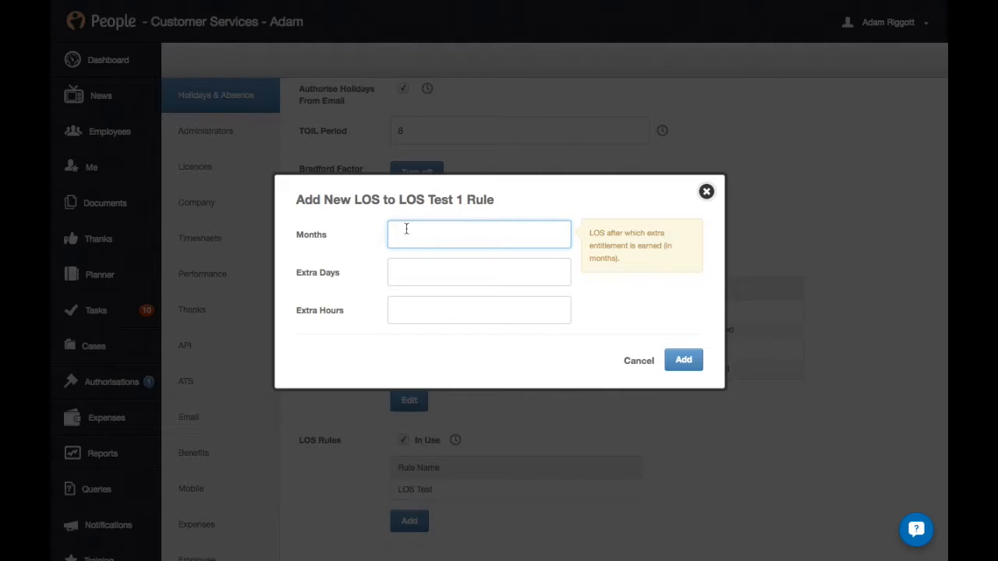
{"action": "type", "text": "24"}
{"action": "left_click", "coordinate": [406, 272]}
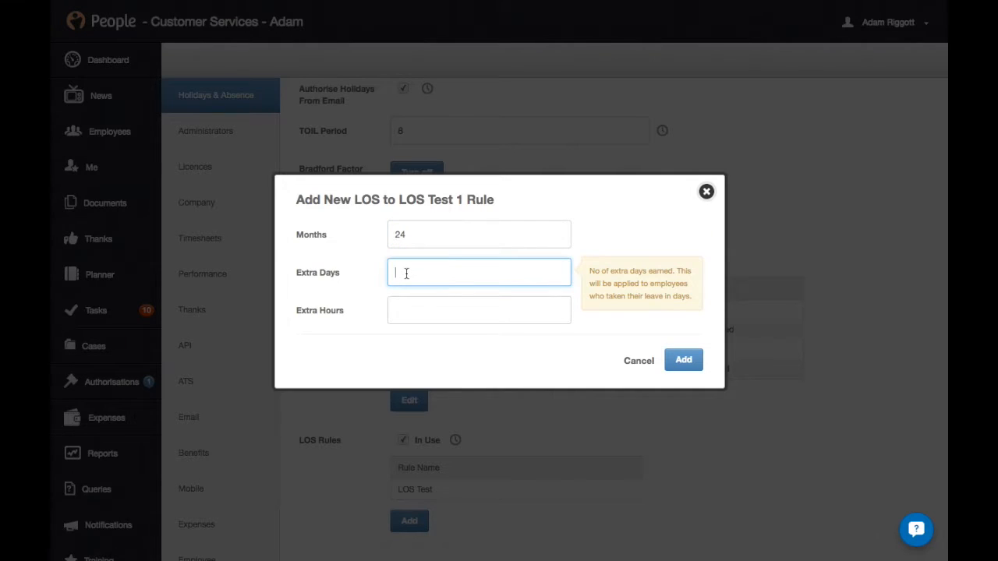
{"action": "type", "text": "1"}
{"action": "left_click", "coordinate": [672, 365]}
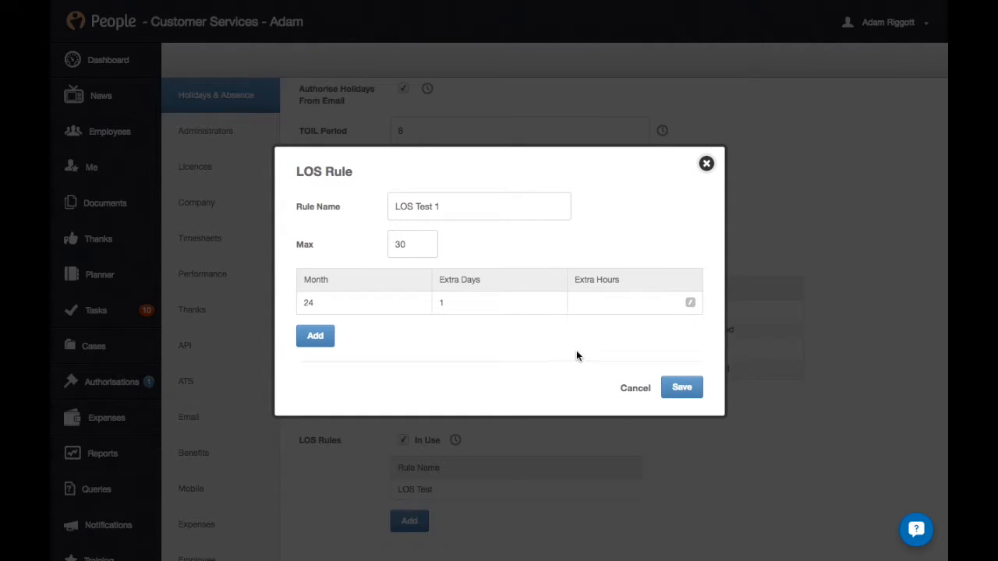
{"action": "left_click", "coordinate": [675, 388]}
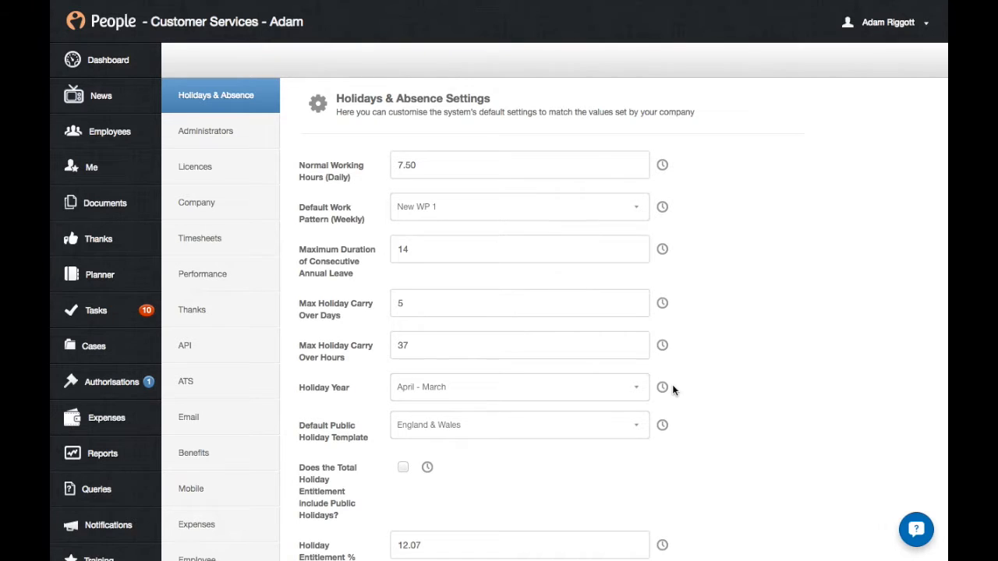
{"action": "scroll", "coordinate": [673, 390], "scroll_direction": "down", "scroll_amount": 7}
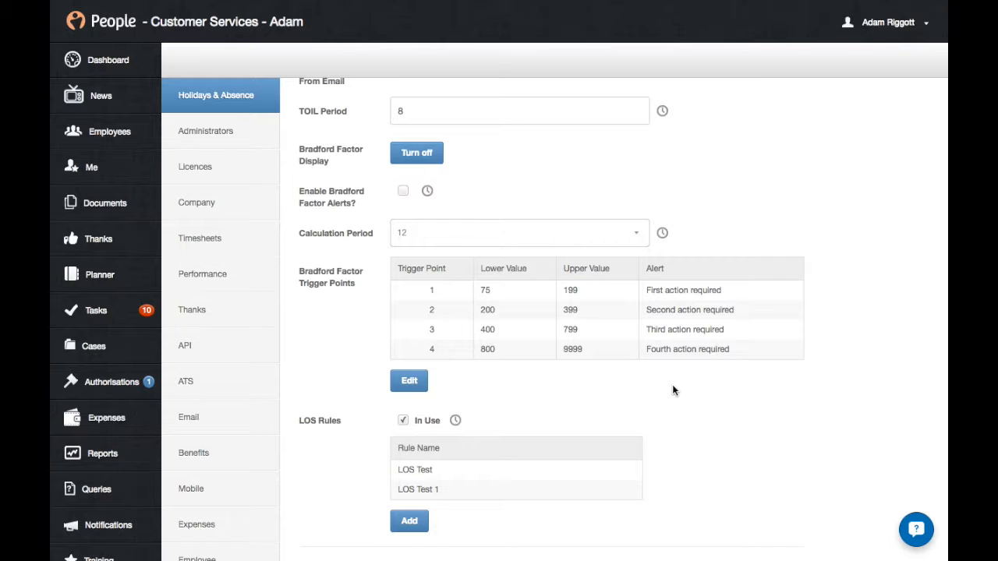
Check in the Administrators settings how an employee can be assigned as administrator with notifications, without adding anyone.
{"action": "left_click", "coordinate": [265, 141]}
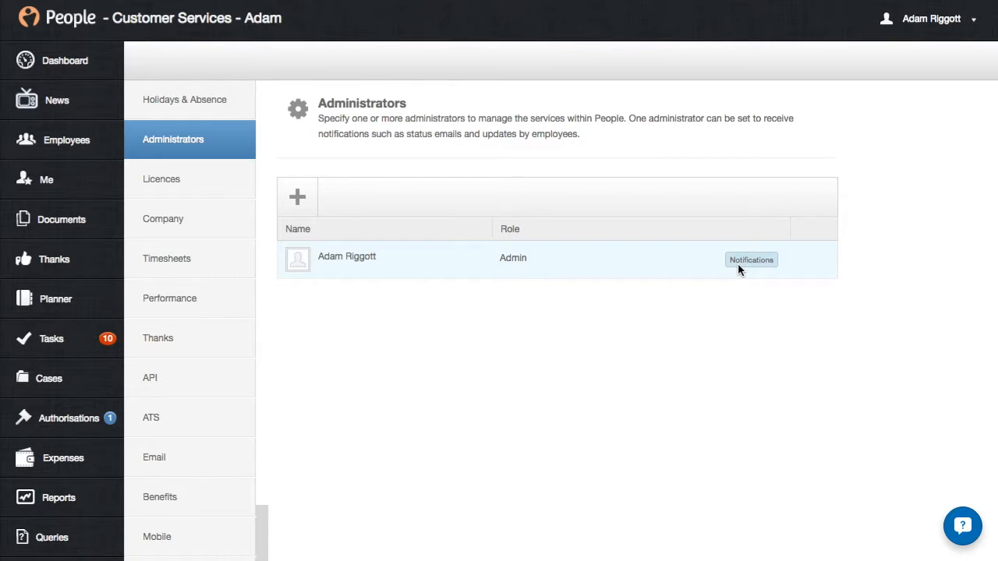
{"action": "left_click", "coordinate": [299, 197]}
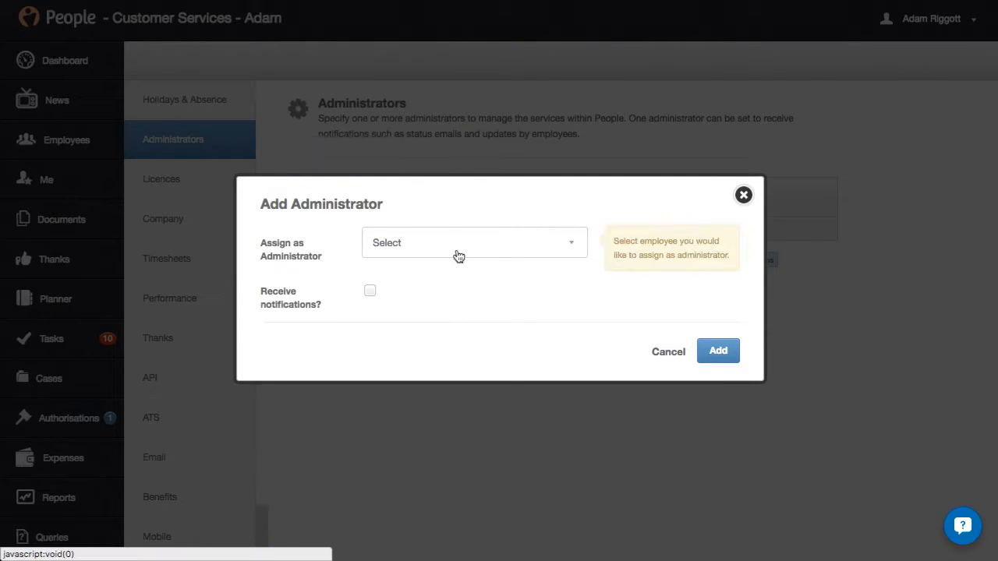
{"action": "left_click", "coordinate": [457, 256]}
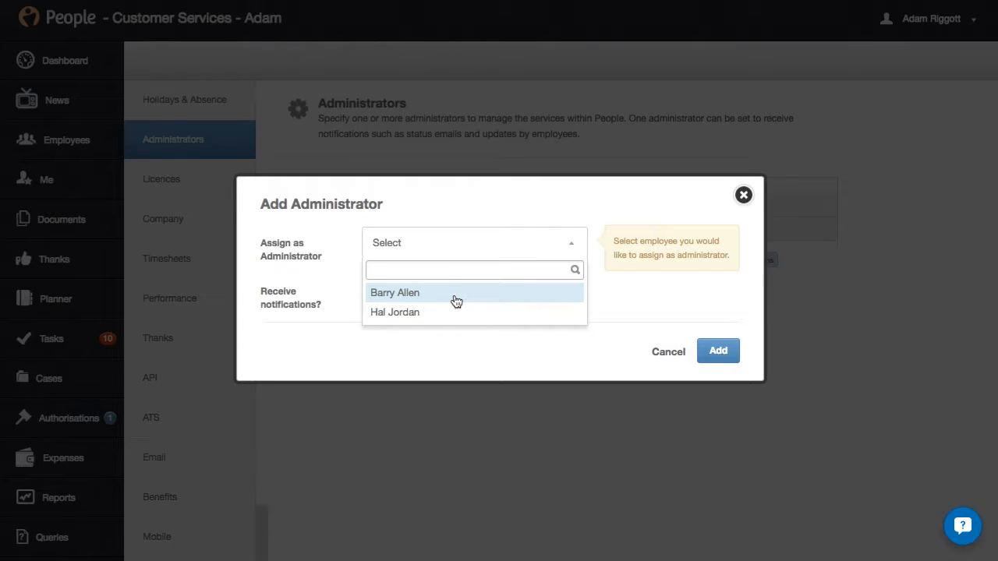
{"action": "left_click", "coordinate": [437, 248]}
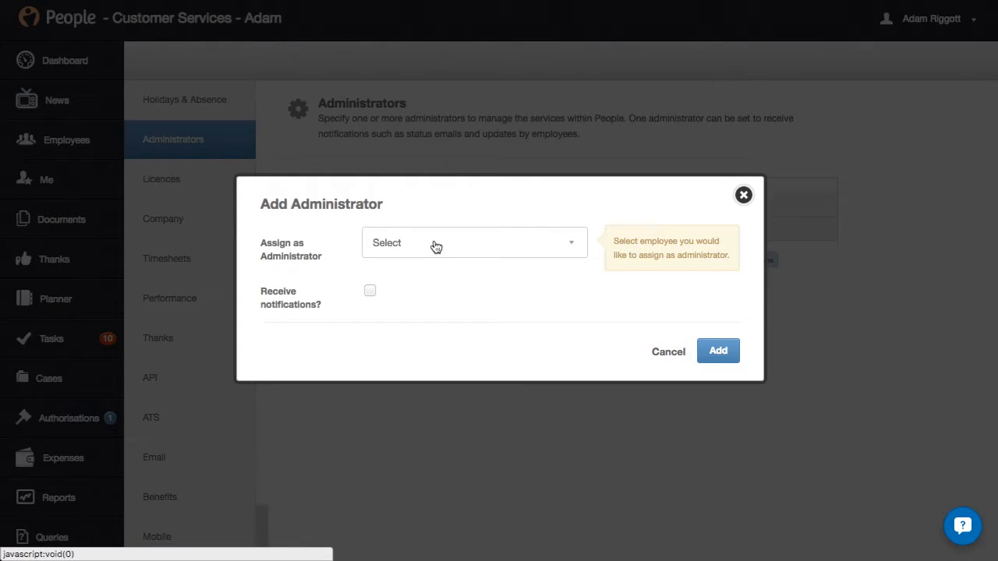
{"action": "mouse_move", "coordinate": [369, 293]}
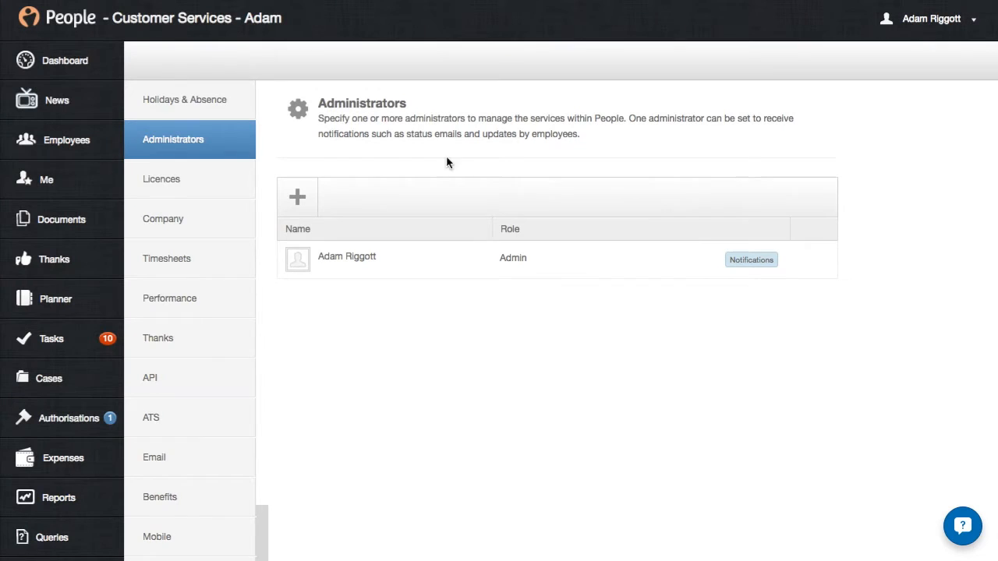
Deactivate Self Service in the Licences settings.
{"action": "left_click", "coordinate": [225, 178]}
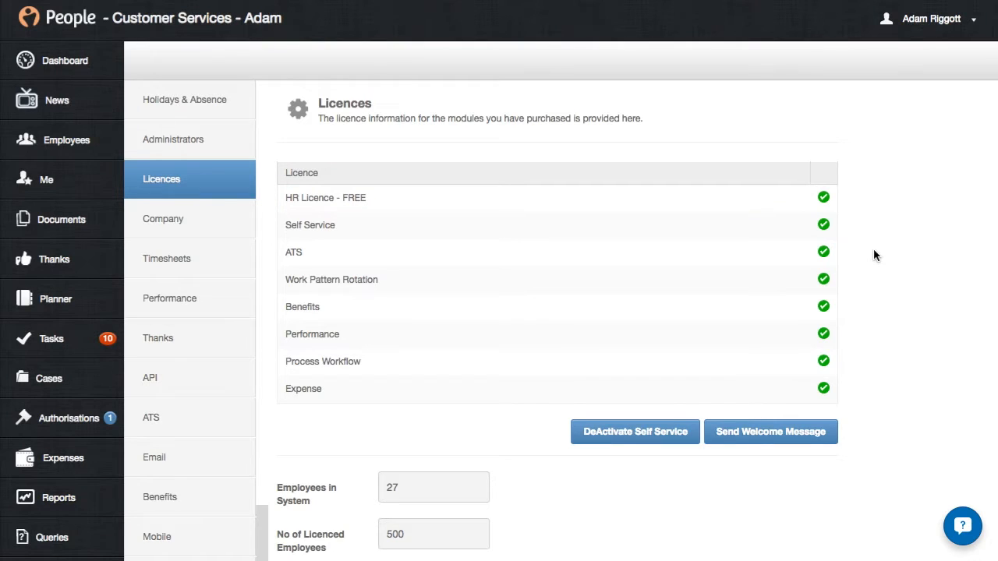
{"action": "left_click", "coordinate": [665, 444]}
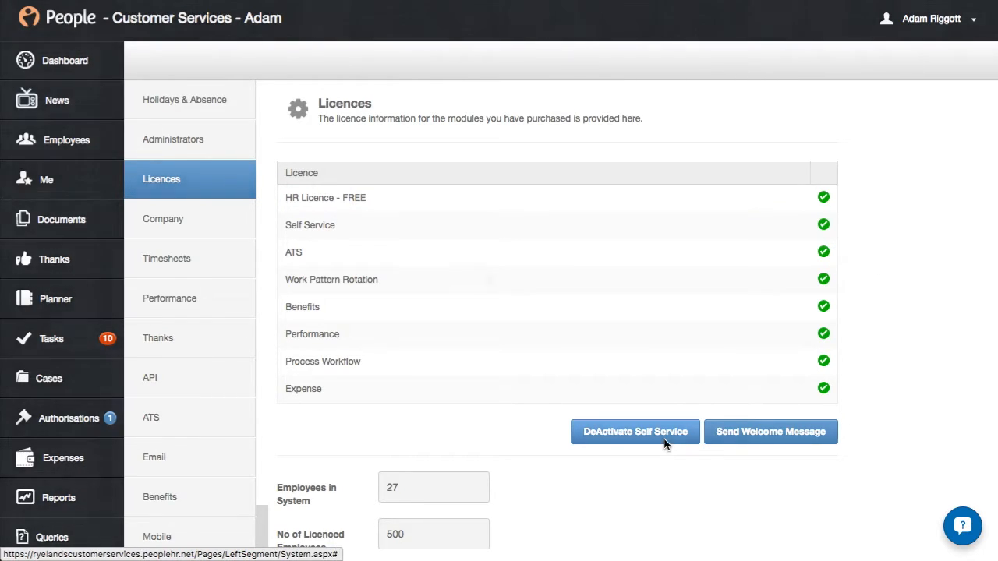
{"action": "left_click", "coordinate": [657, 312]}
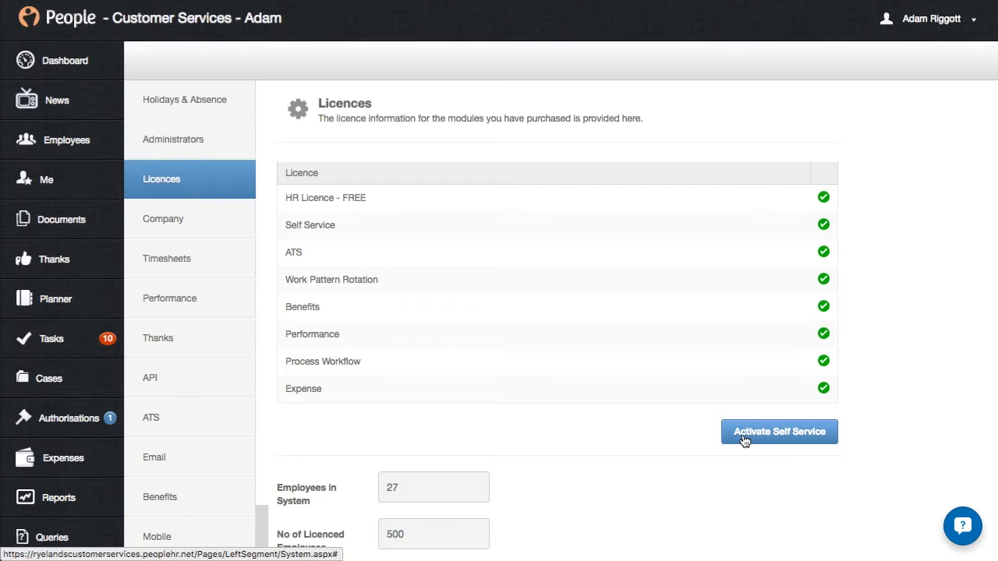
Review the logo upload, company statement and industry options in the Company settings, keeping the industry as Other.
{"action": "left_click", "coordinate": [216, 224]}
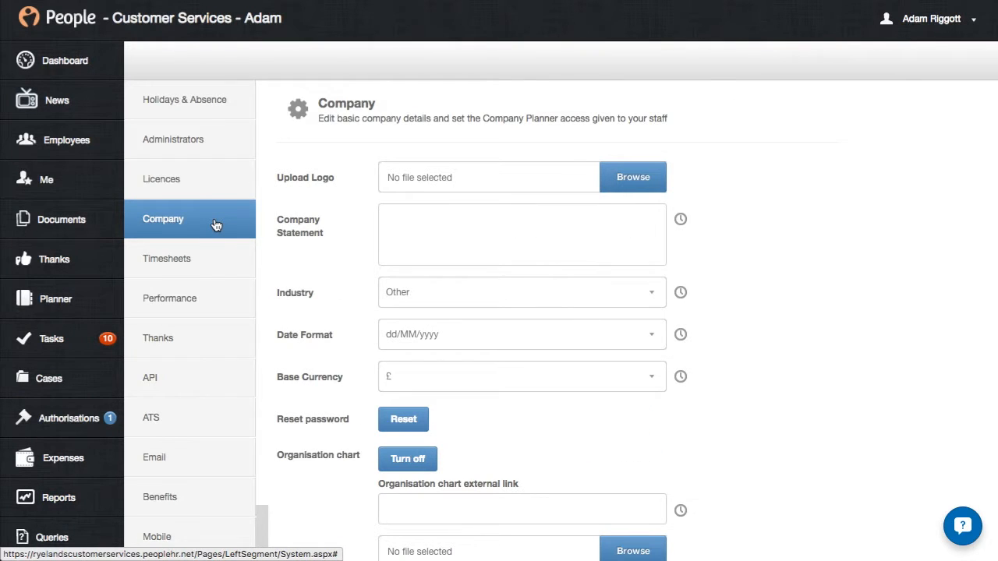
{"action": "mouse_move", "coordinate": [507, 191]}
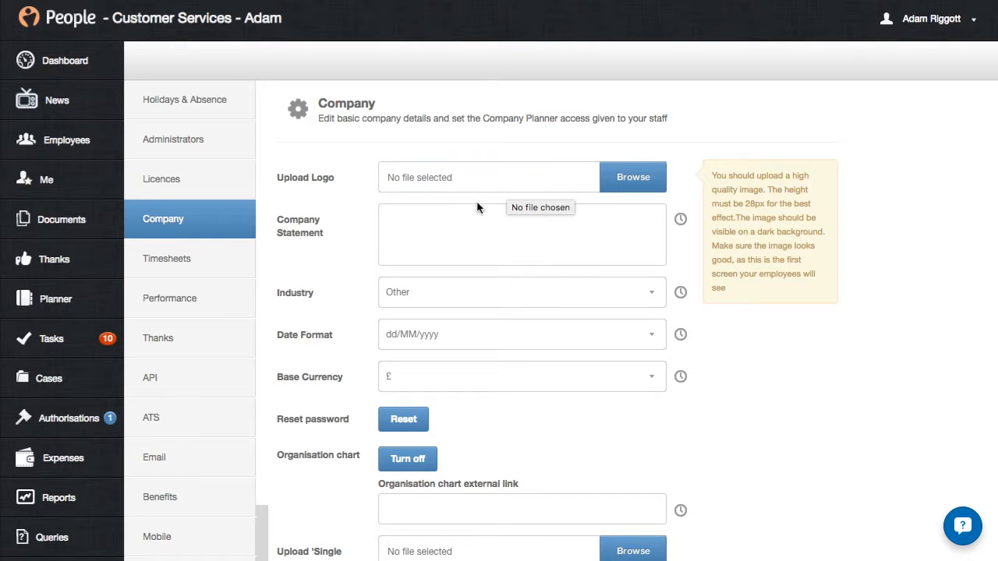
{"action": "left_click", "coordinate": [451, 216]}
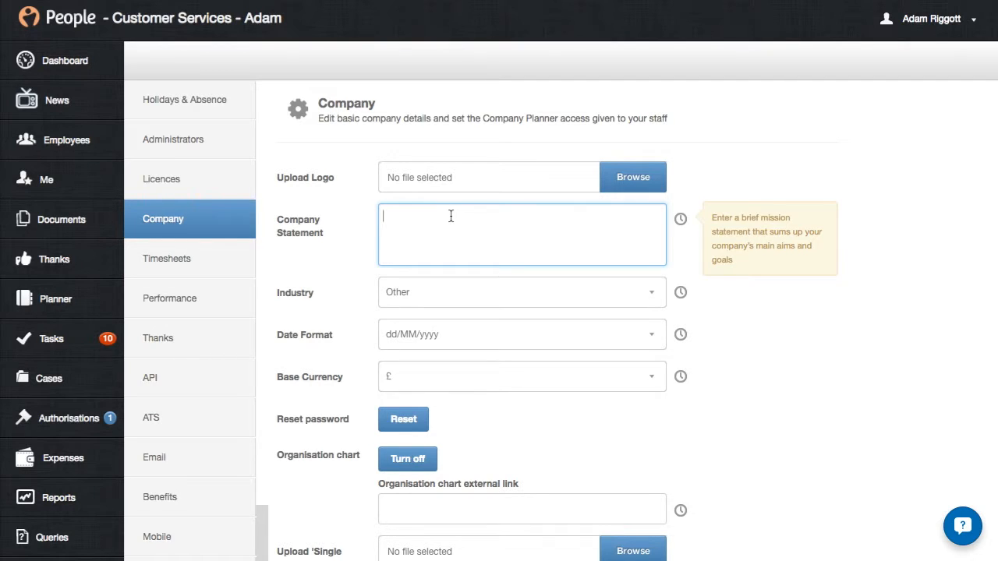
{"action": "left_click", "coordinate": [467, 294]}
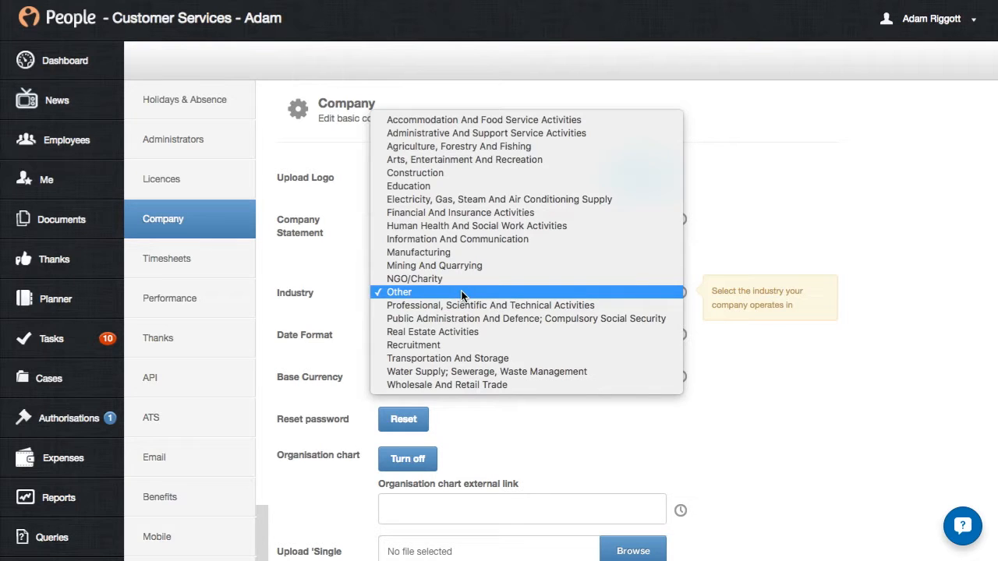
{"action": "left_click", "coordinate": [462, 293]}
Check the available date formats and base currencies for the company, keeping dd/MM/yyyy and £.
{"action": "mouse_move", "coordinate": [492, 337]}
{"action": "left_click", "coordinate": [492, 337]}
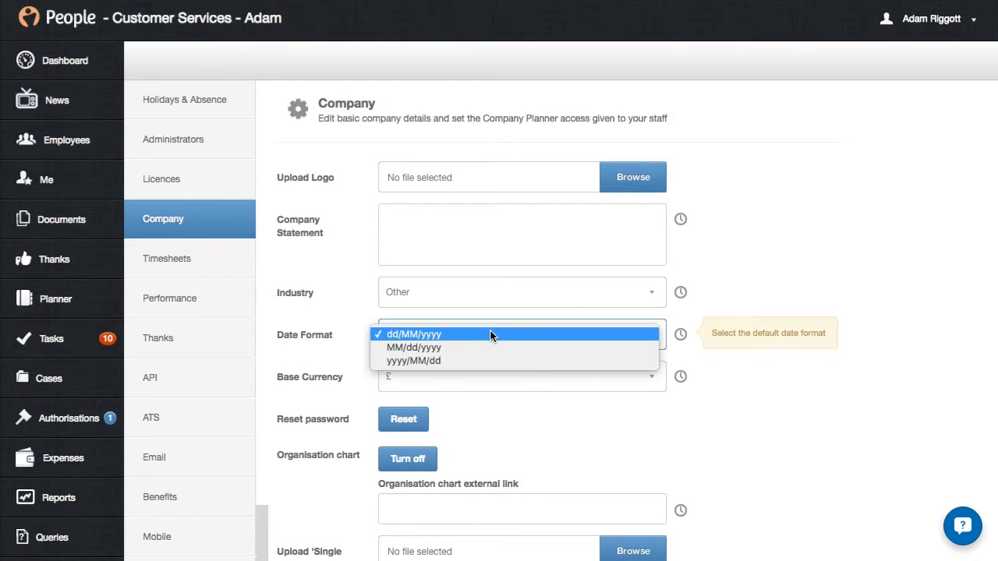
{"action": "left_click", "coordinate": [490, 334]}
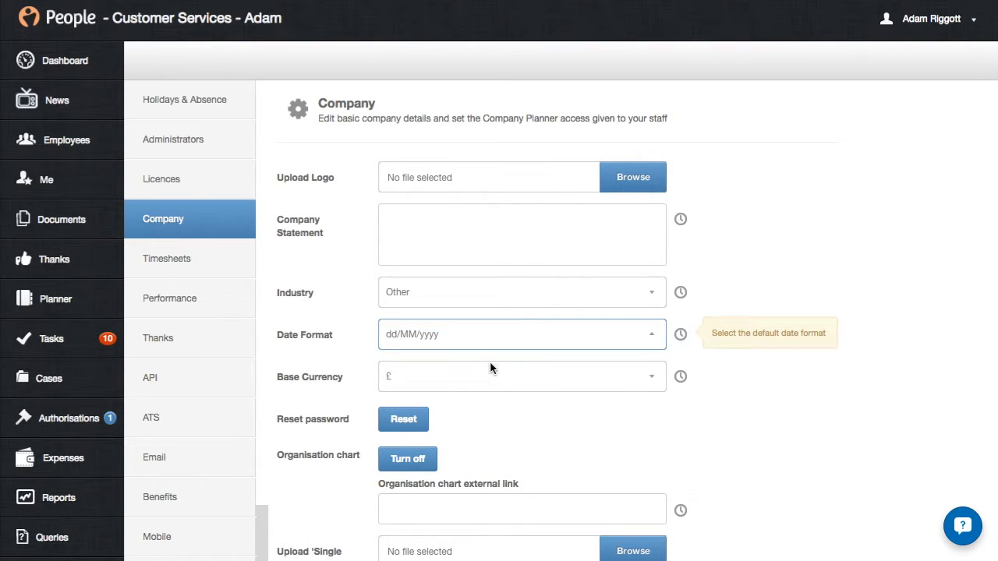
{"action": "left_click", "coordinate": [490, 377]}
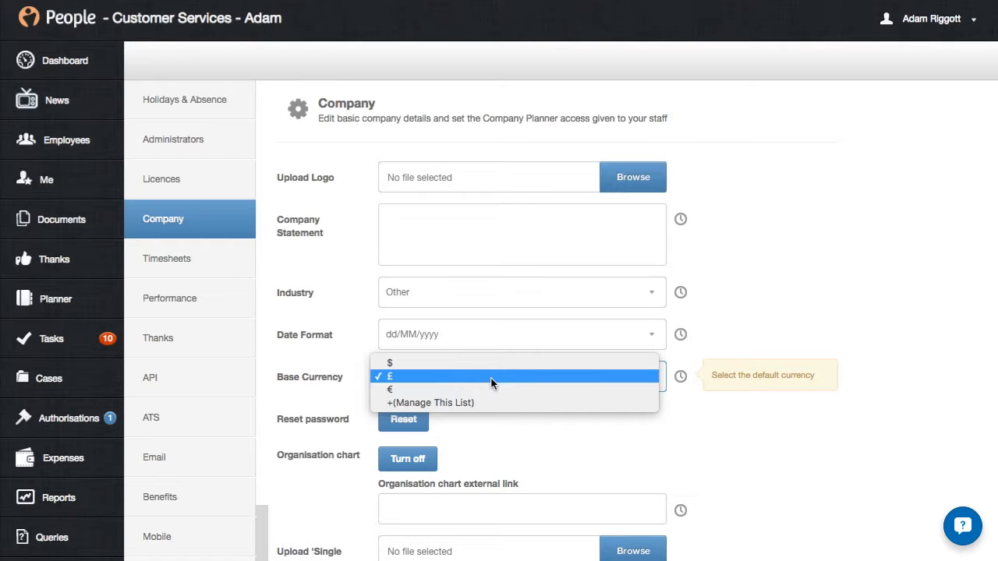
{"action": "left_click", "coordinate": [490, 378]}
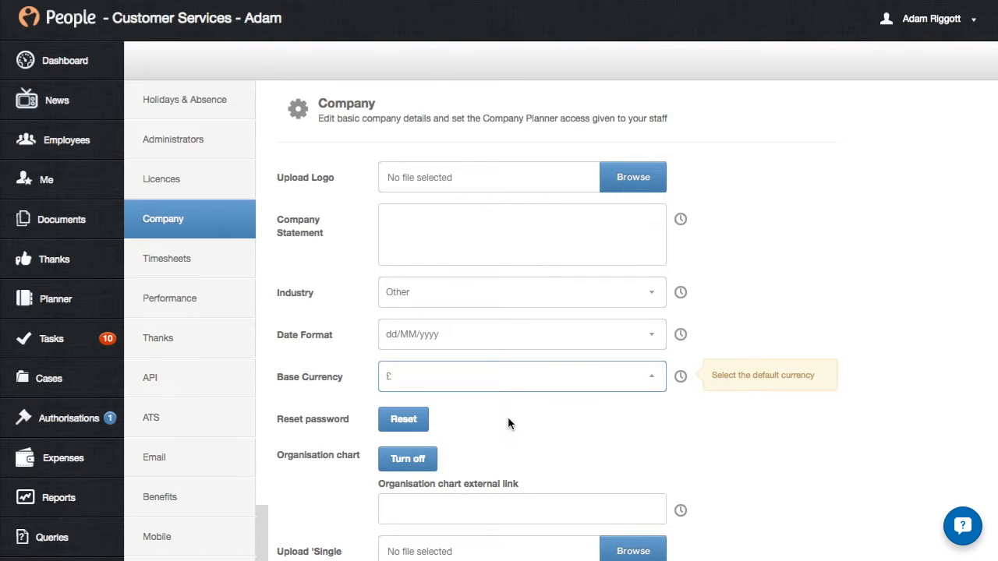
Review the password reset, organisation chart, Single Sign On, probation period and two-factor authentication options in the Company settings.
{"action": "scroll", "coordinate": [507, 413], "scroll_direction": "down", "scroll_amount": 5}
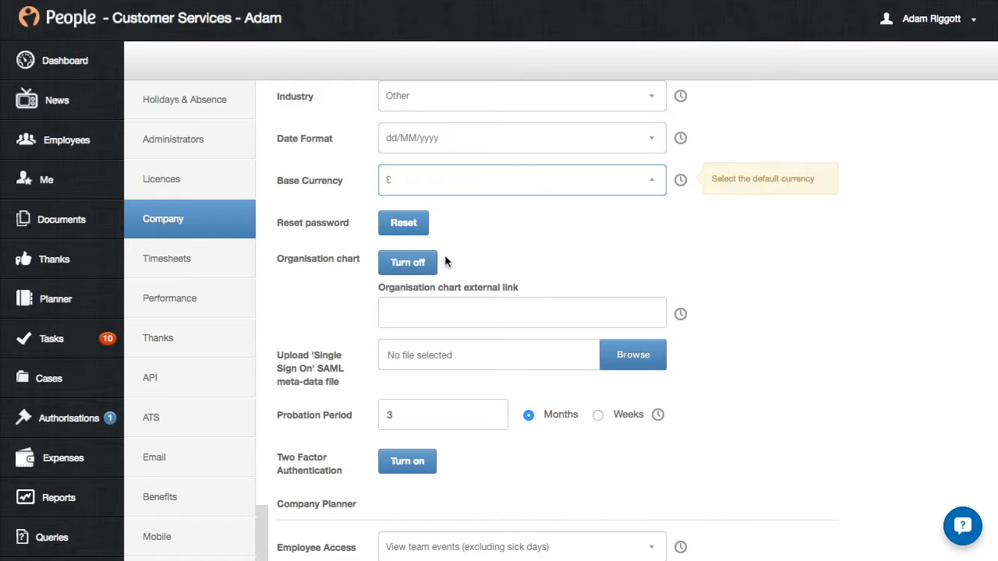
{"action": "left_click", "coordinate": [435, 313]}
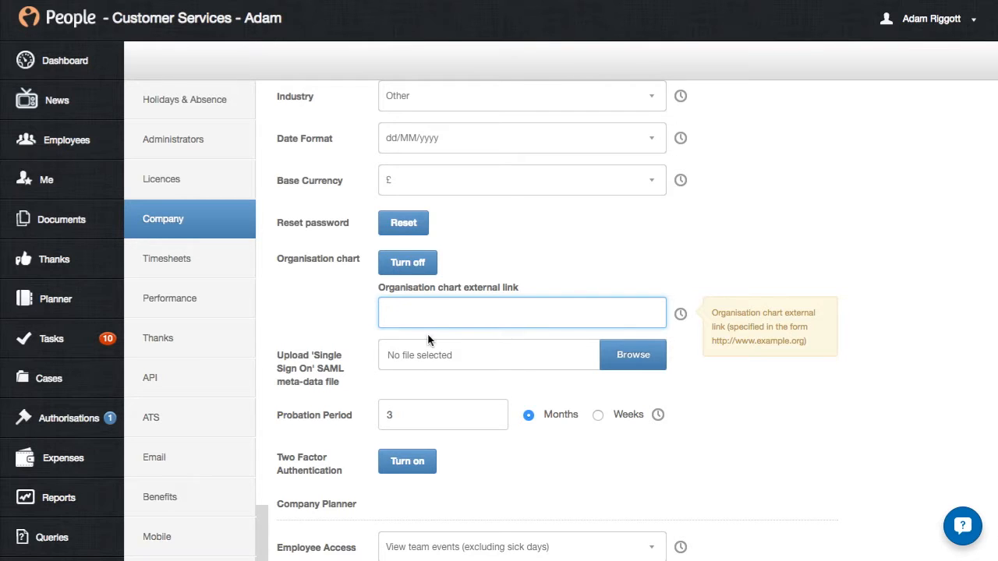
{"action": "scroll", "coordinate": [425, 362], "scroll_direction": "down", "scroll_amount": 3}
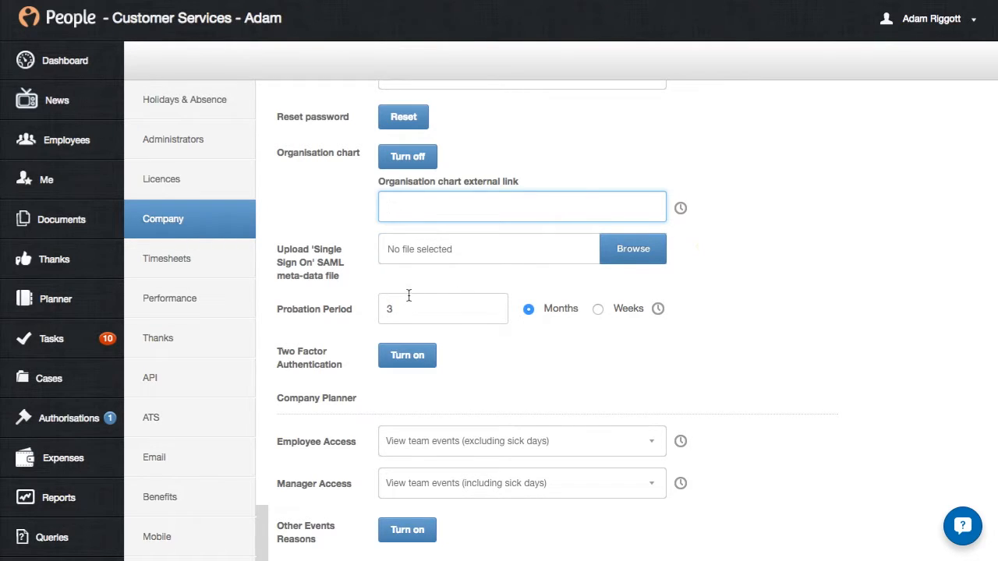
{"action": "scroll", "coordinate": [409, 303], "scroll_direction": "down", "scroll_amount": 1}
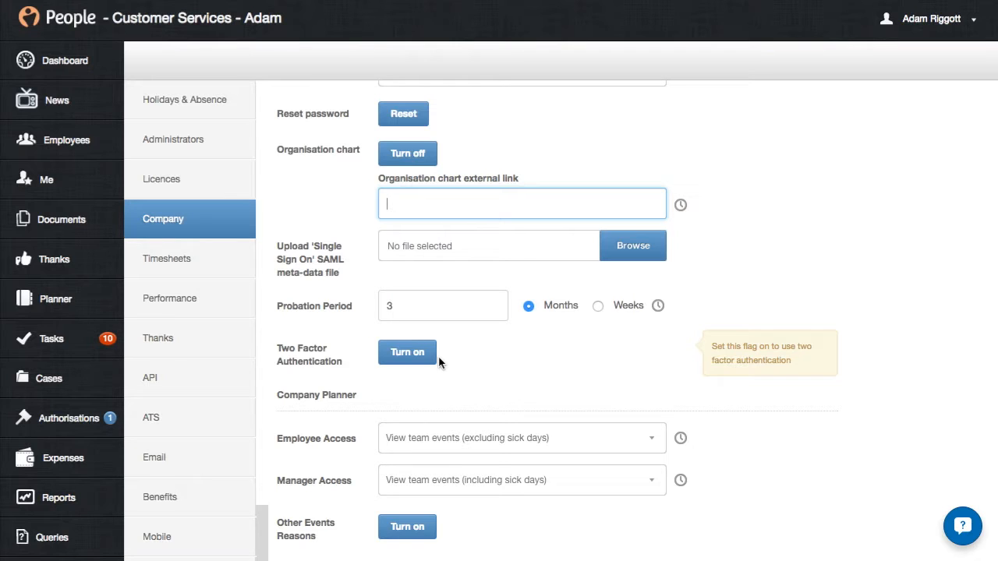
Check the Company Planner access levels, keeping team events excluding sick days for employees and including sick days for managers.
{"action": "left_click", "coordinate": [463, 455]}
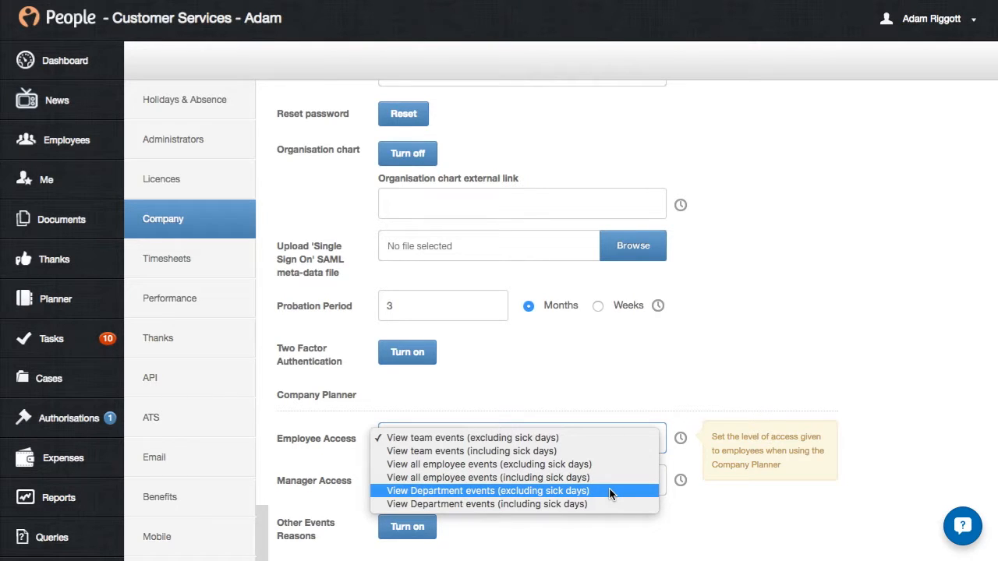
{"action": "left_click", "coordinate": [584, 438]}
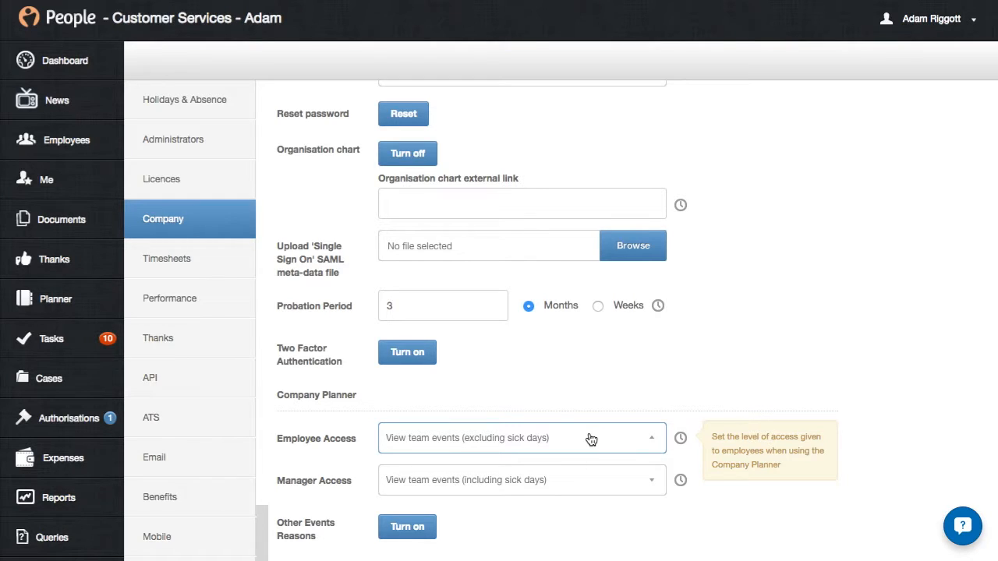
{"action": "left_click", "coordinate": [568, 486]}
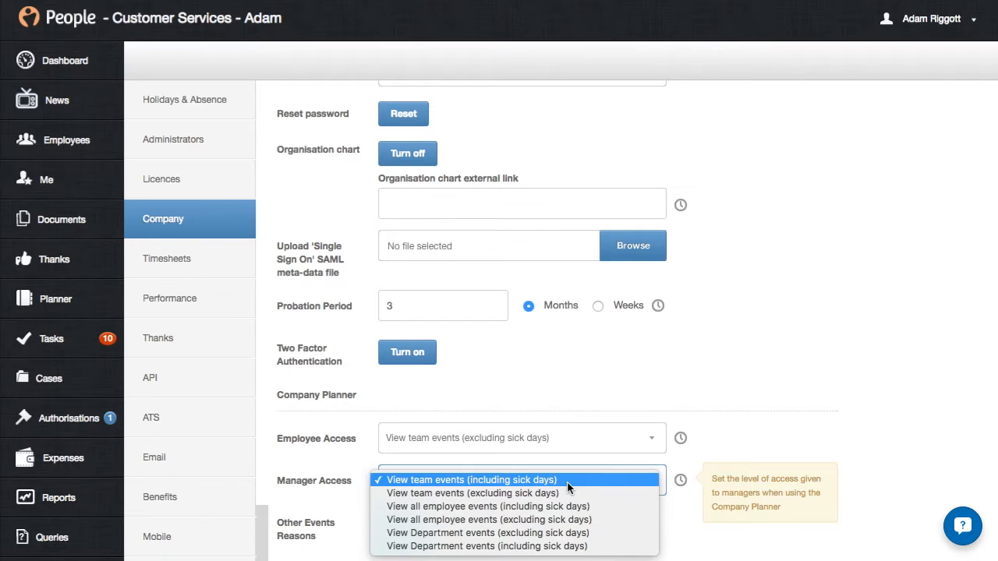
{"action": "left_click", "coordinate": [567, 481]}
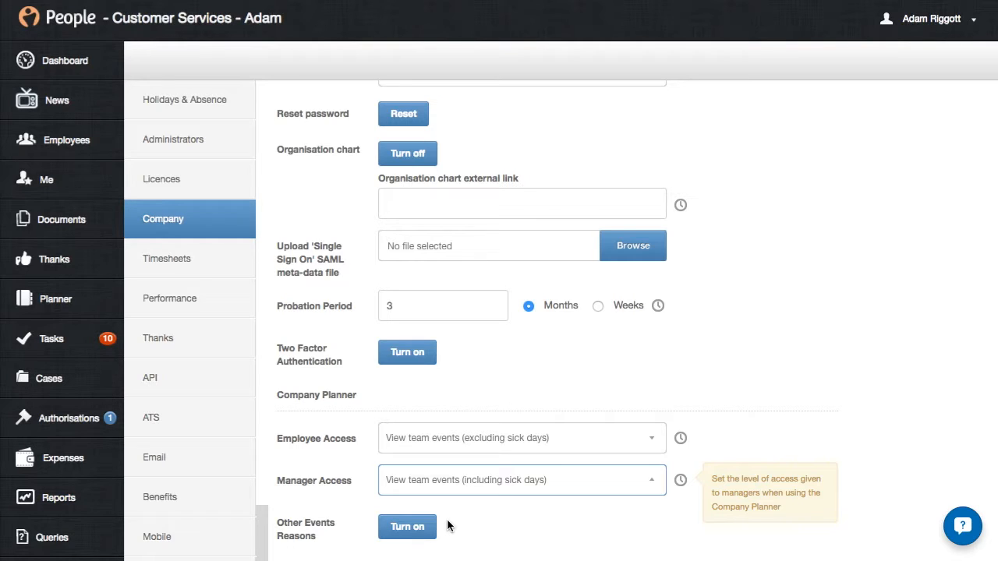
Check the Project, Task and Detail lists in the Timesheets settings, keeping eg selected in each.
{"action": "left_click", "coordinate": [236, 266]}
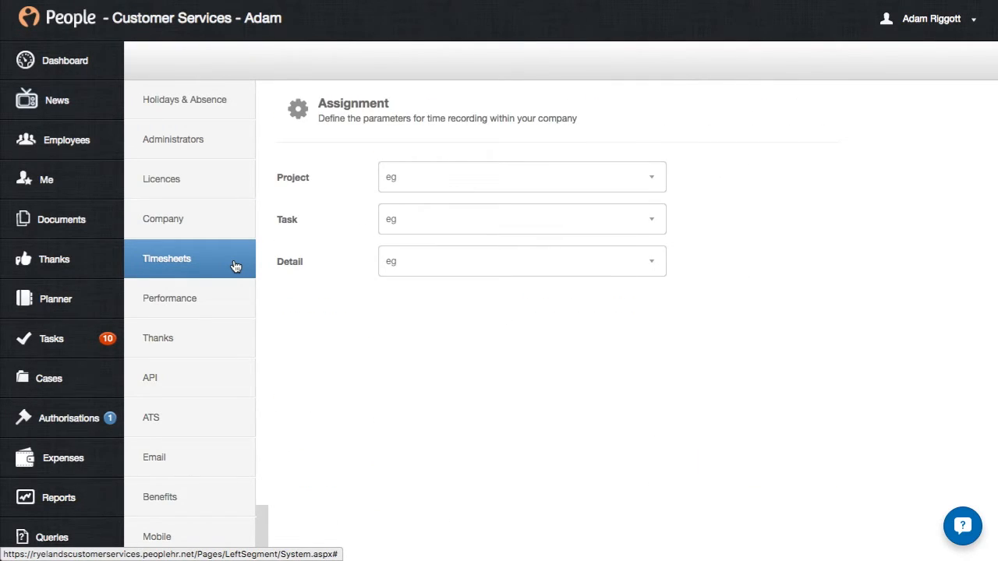
{"action": "left_click", "coordinate": [434, 187]}
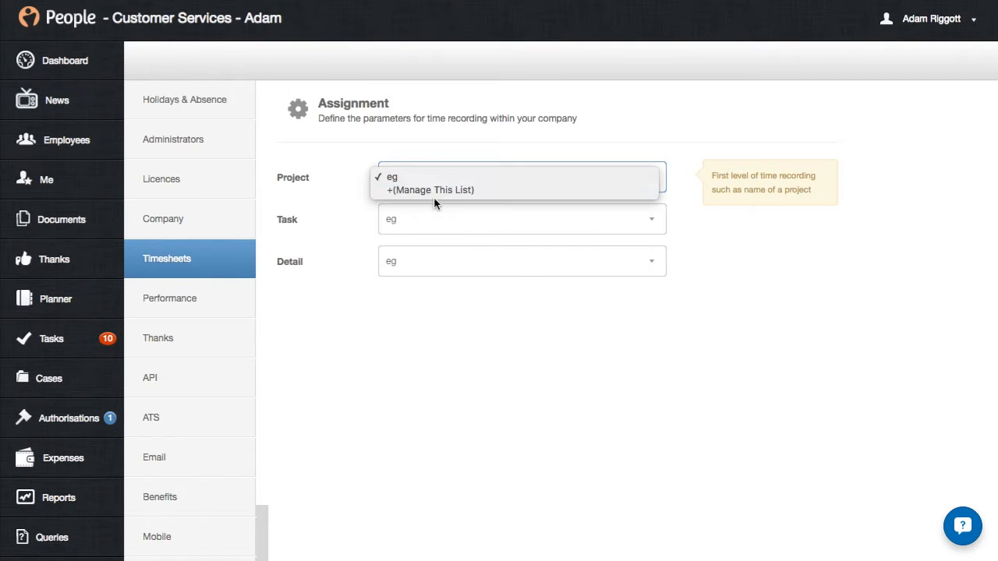
{"action": "left_click", "coordinate": [434, 217]}
{"action": "left_click", "coordinate": [434, 222]}
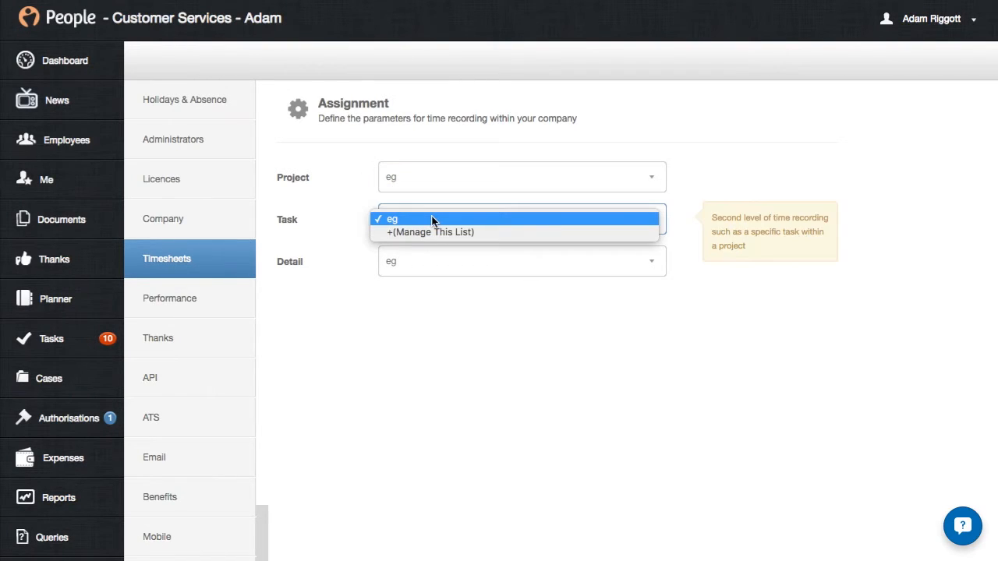
{"action": "left_click", "coordinate": [432, 219]}
{"action": "left_click", "coordinate": [432, 272]}
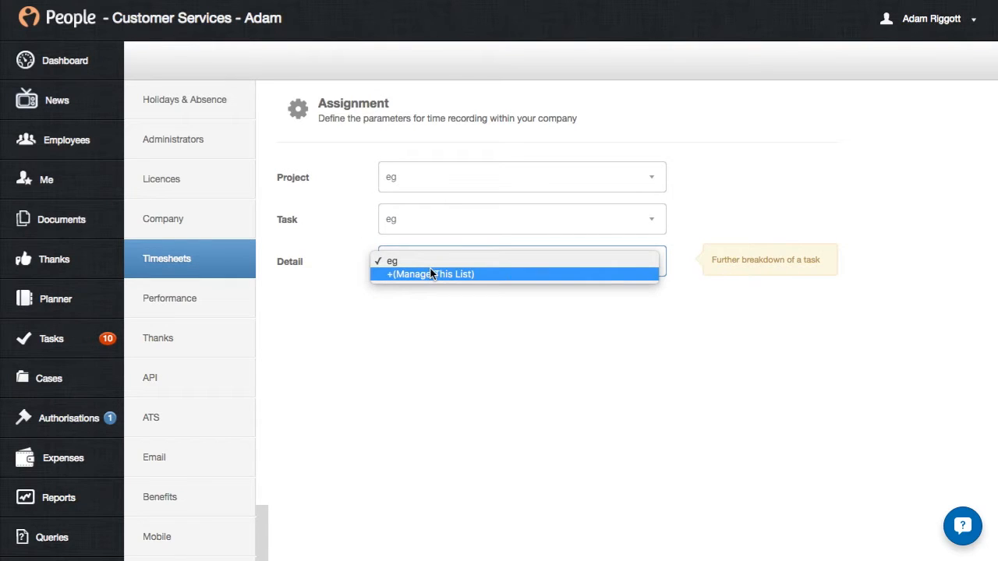
{"action": "left_click", "coordinate": [433, 260]}
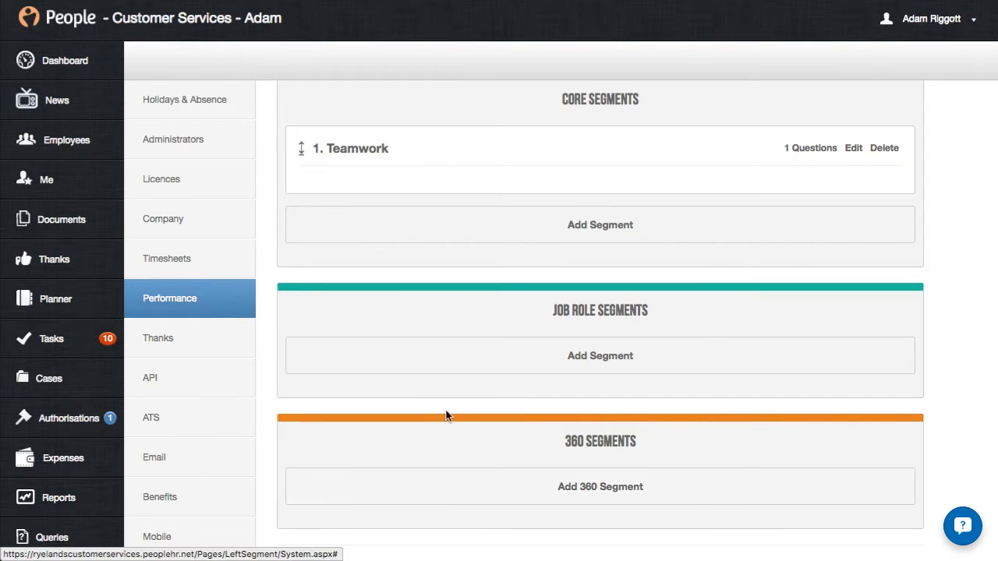
Check the Thanks in Use option in the Thanks settings, keeping it at Yes.
{"action": "left_click", "coordinate": [238, 346]}
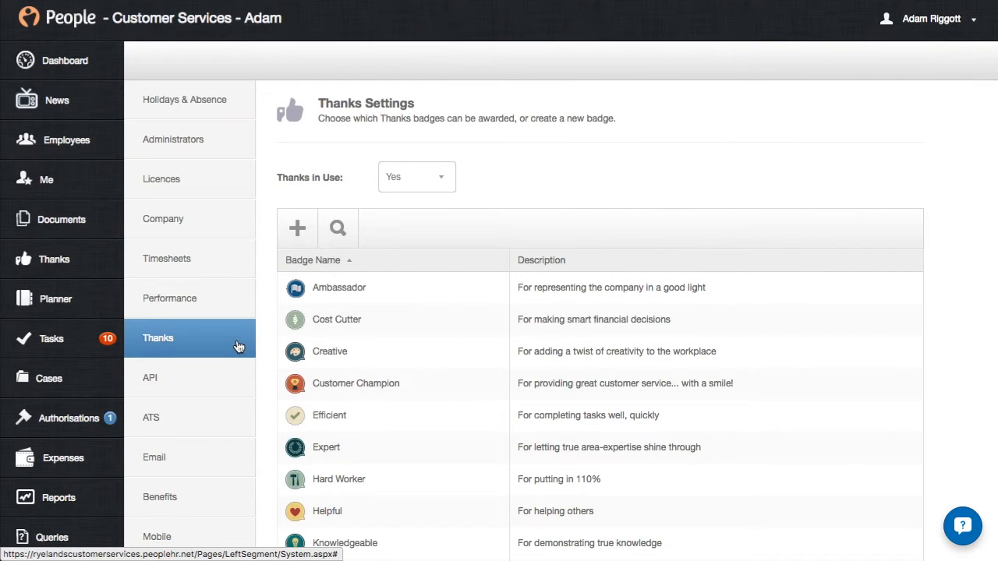
{"action": "left_click", "coordinate": [445, 177]}
{"action": "left_click", "coordinate": [444, 176]}
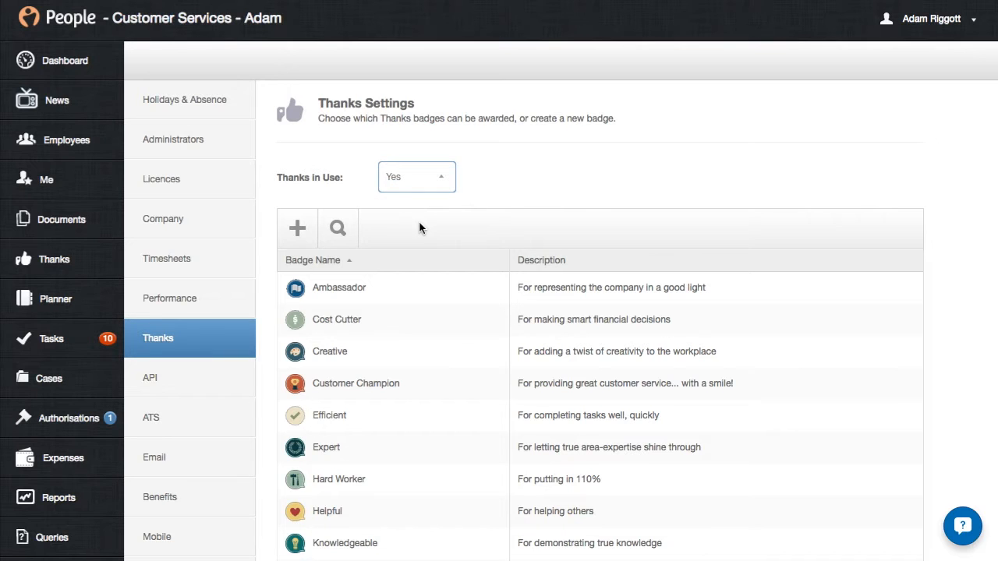
Examine the Ambassador badge's details and the form for creating a new Thanks badge, without saving anything.
{"action": "scroll", "coordinate": [418, 221], "scroll_direction": "down", "scroll_amount": 1}
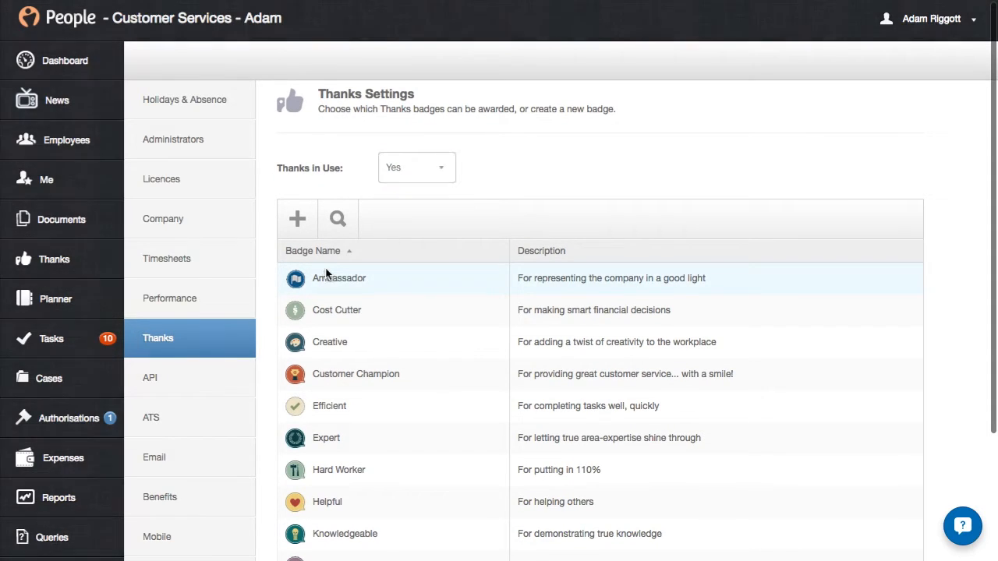
{"action": "left_click", "coordinate": [328, 273]}
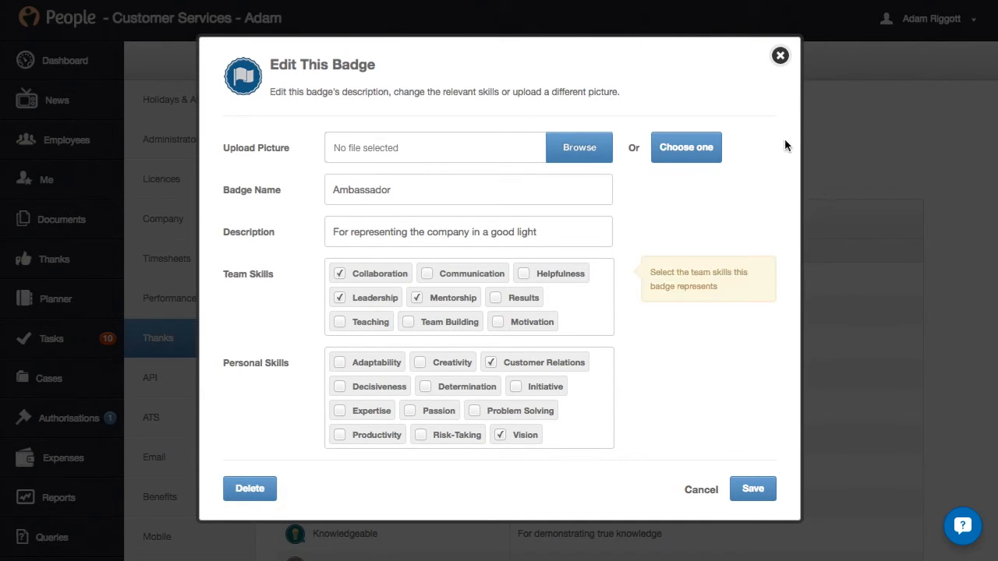
{"action": "left_click", "coordinate": [780, 56]}
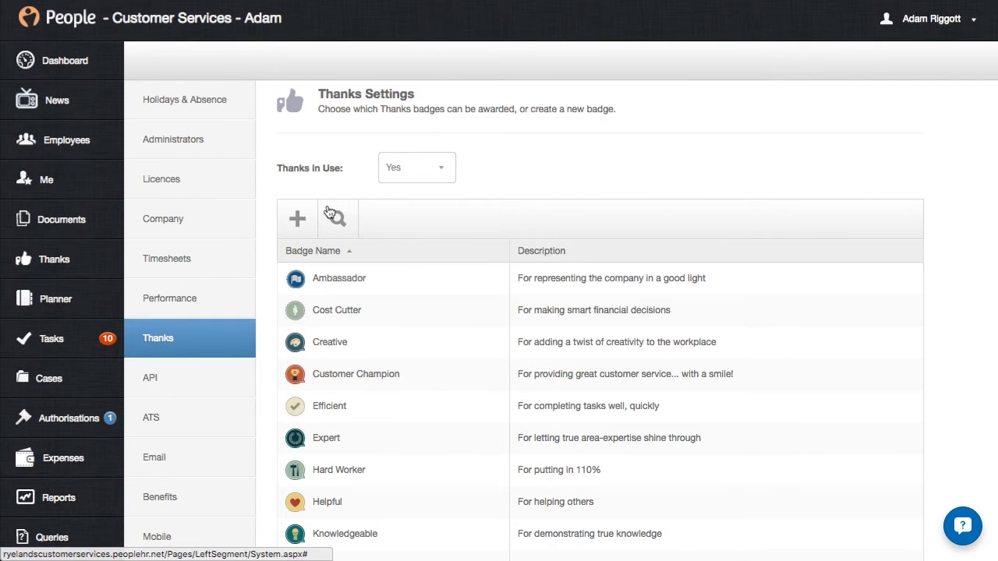
{"action": "left_click", "coordinate": [301, 219]}
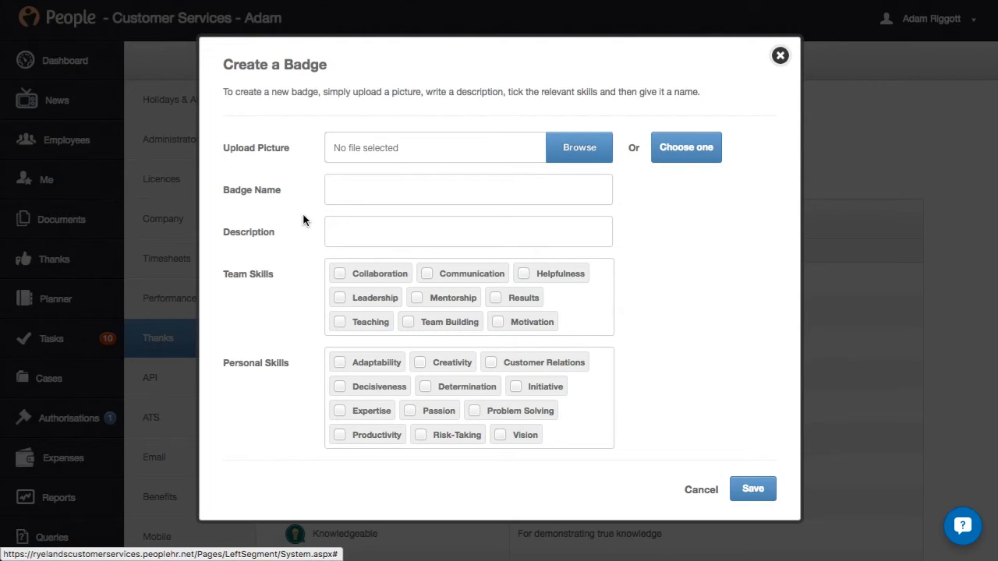
{"action": "left_click", "coordinate": [781, 62]}
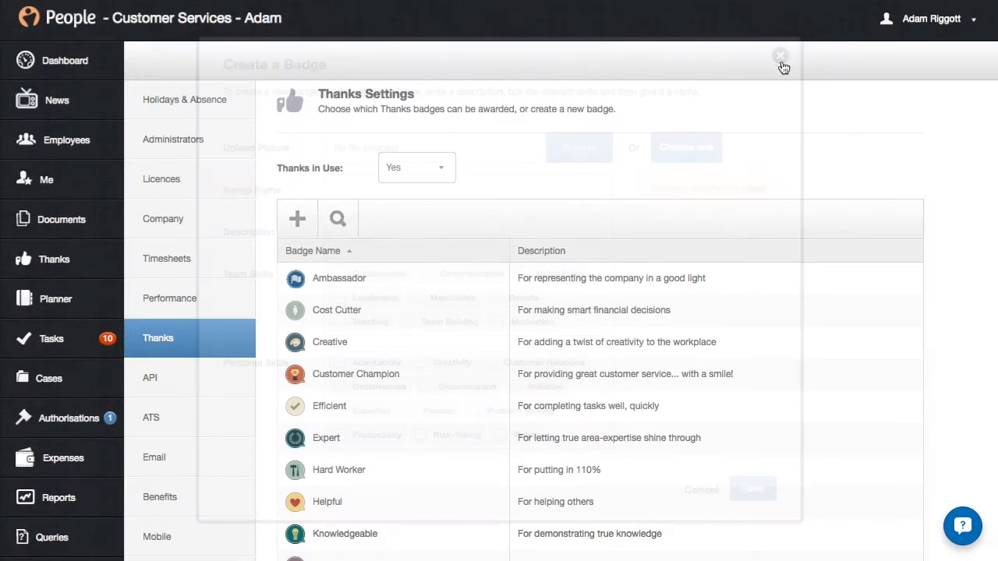
Check in the API settings how a new key is named and given application access, without creating one.
{"action": "left_click", "coordinate": [224, 380]}
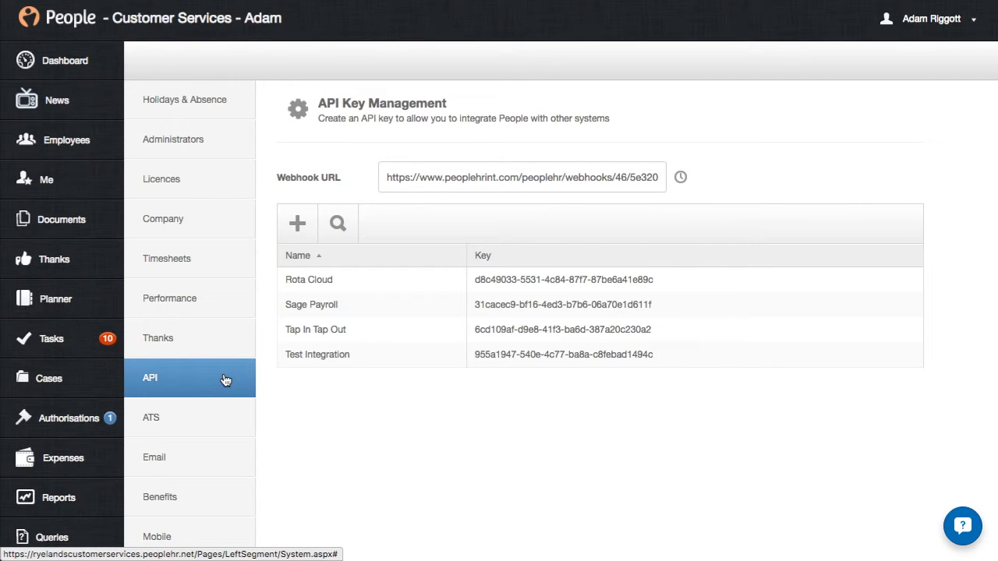
{"action": "left_click", "coordinate": [298, 226]}
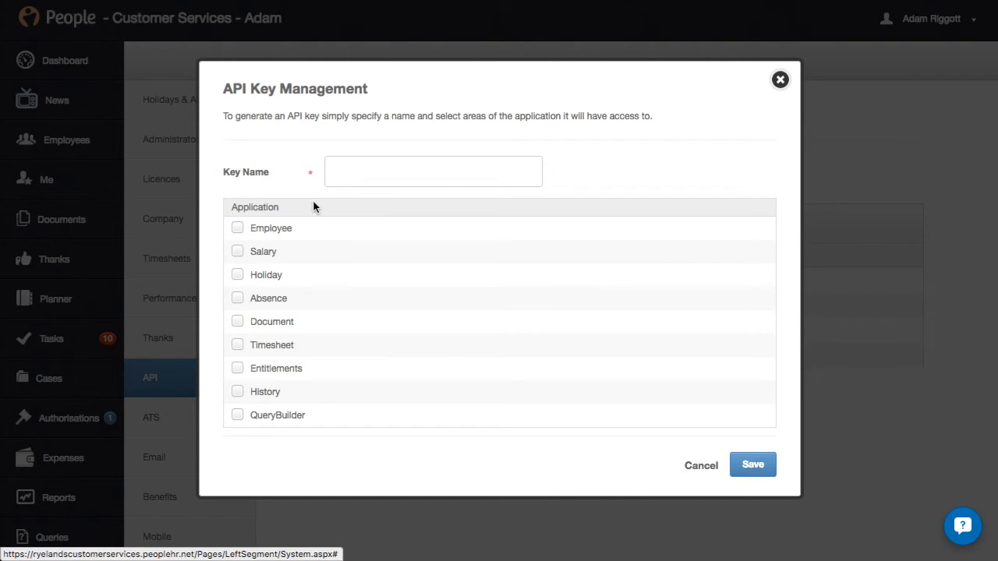
{"action": "left_click", "coordinate": [334, 169]}
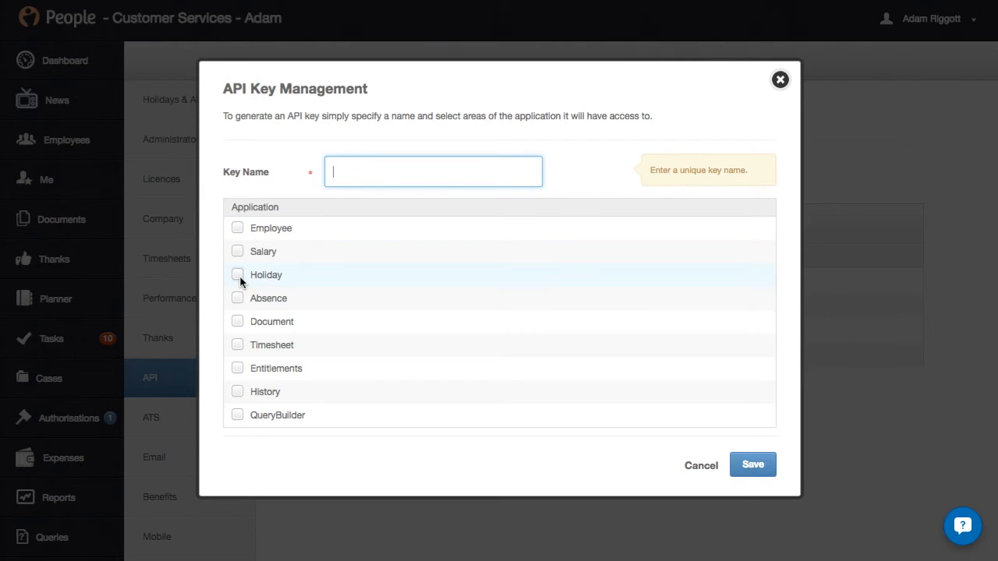
{"action": "left_click", "coordinate": [776, 81]}
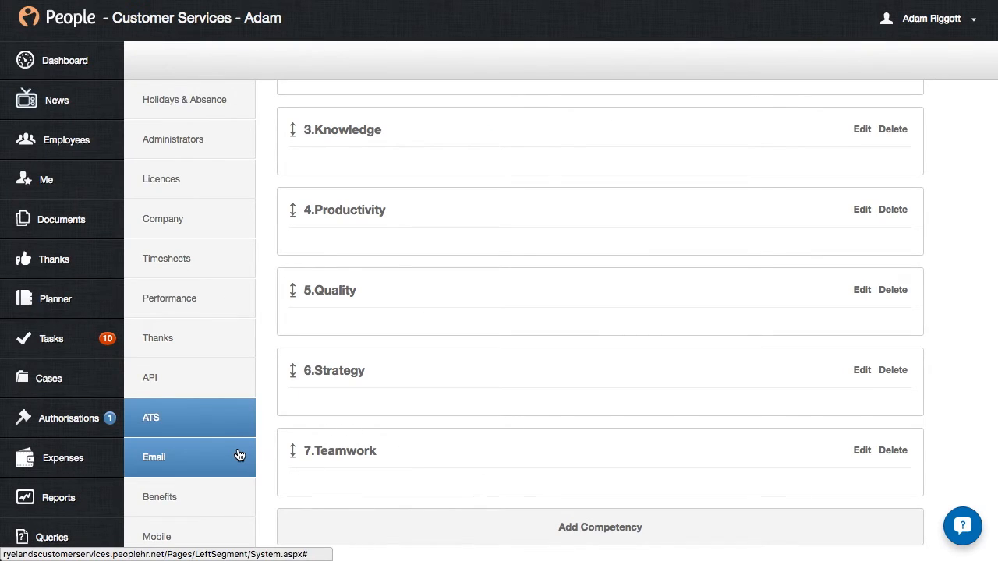
Review the recap email options and the ATS email account fields in the Email settings.
{"action": "left_click", "coordinate": [240, 456]}
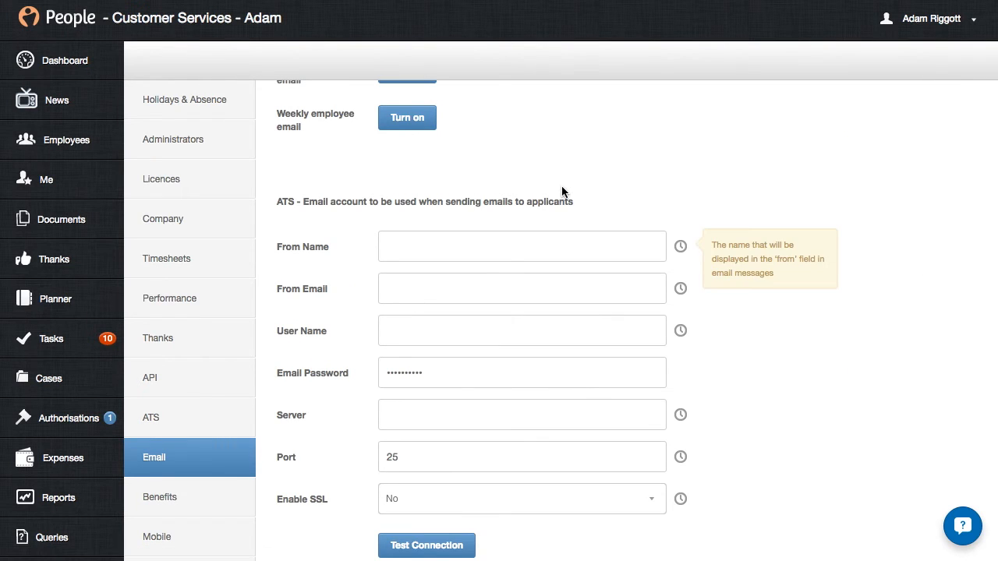
{"action": "scroll", "coordinate": [562, 191], "scroll_direction": "up", "scroll_amount": 5}
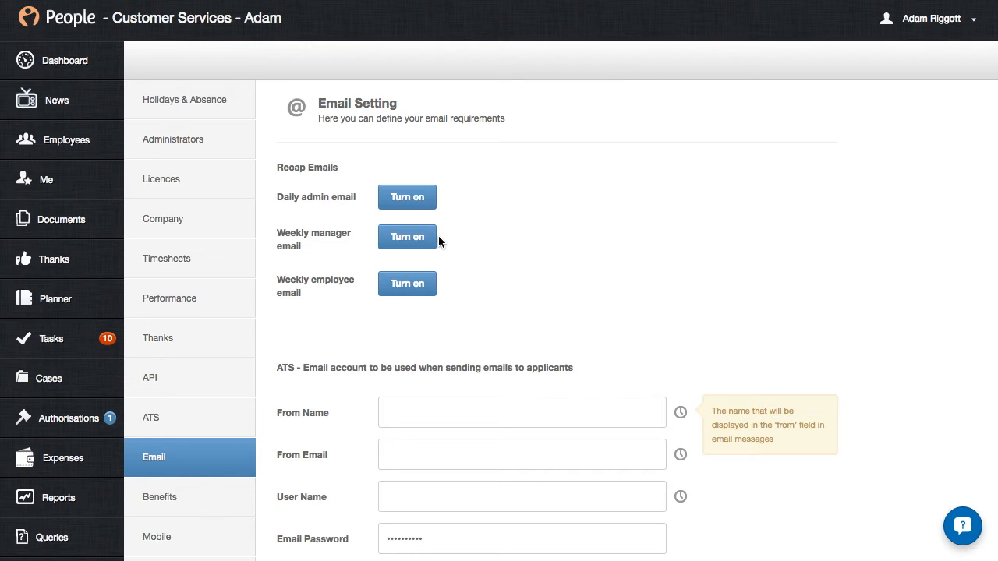
{"action": "mouse_move", "coordinate": [438, 281]}
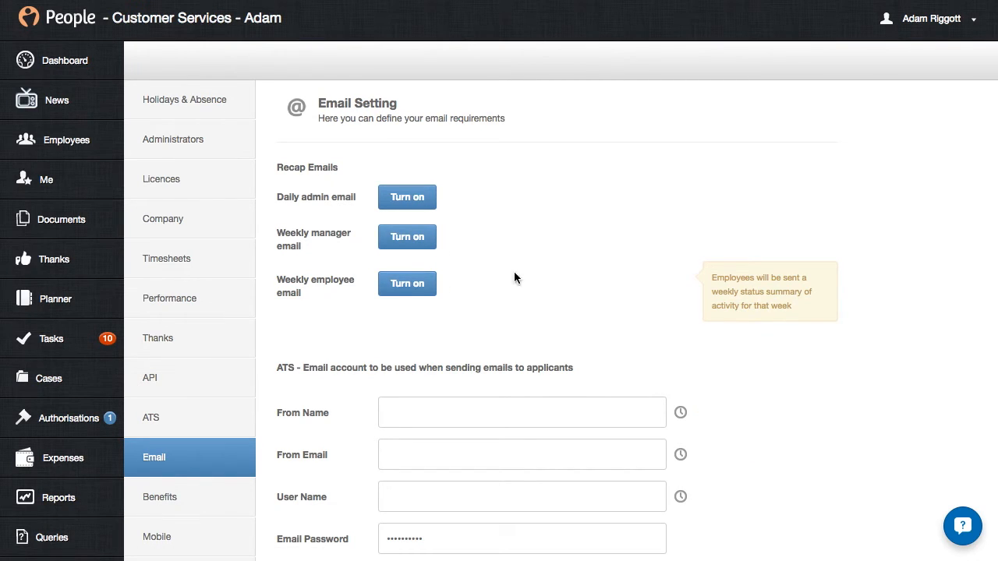
{"action": "scroll", "coordinate": [708, 358], "scroll_direction": "down", "scroll_amount": 4}
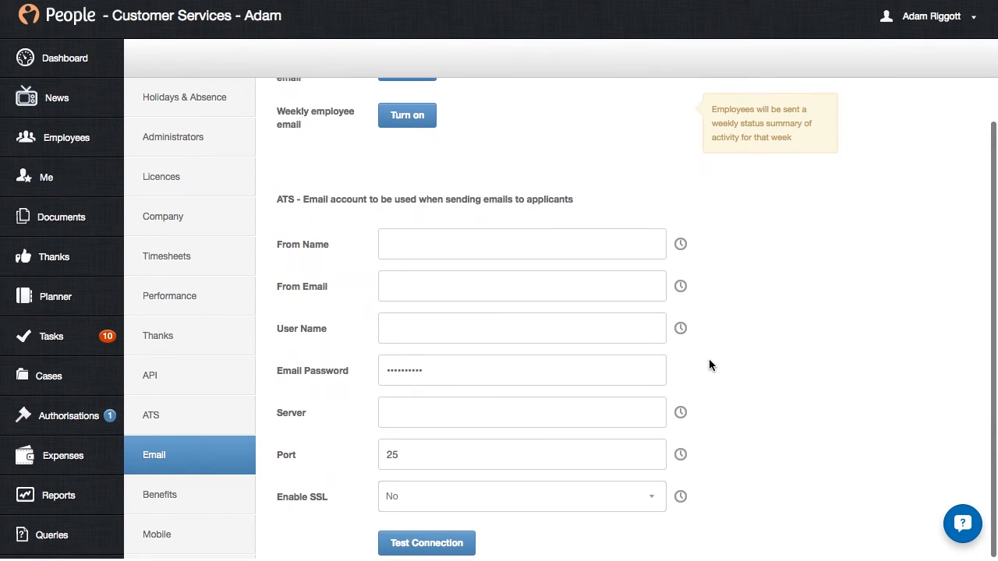
{"action": "mouse_move", "coordinate": [510, 244]}
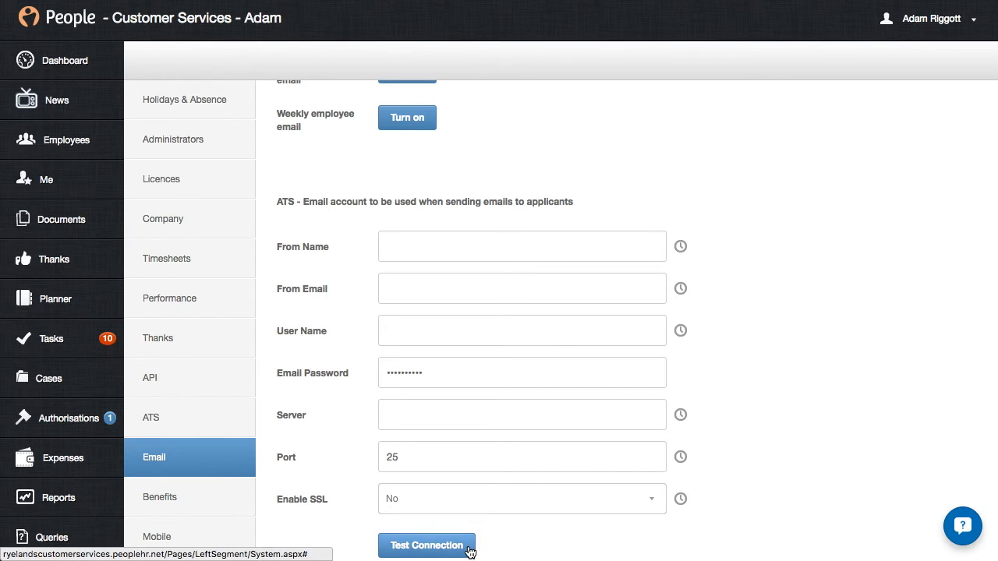
Look through the Benefits and Mobile settings, checking the mobile phone number and directory options.
{"action": "left_click", "coordinate": [187, 496]}
{"action": "left_click", "coordinate": [240, 370]}
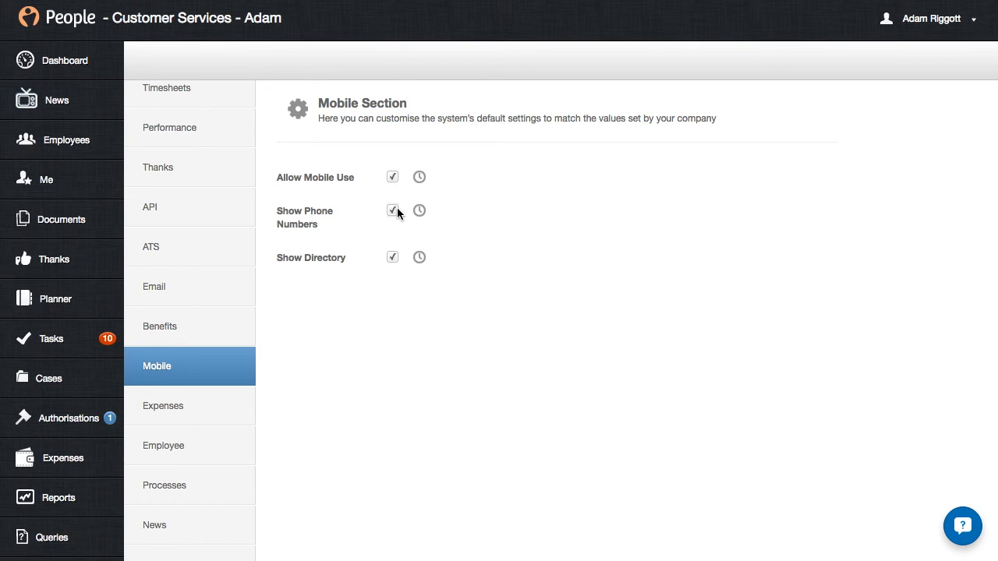
{"action": "mouse_move", "coordinate": [397, 209]}
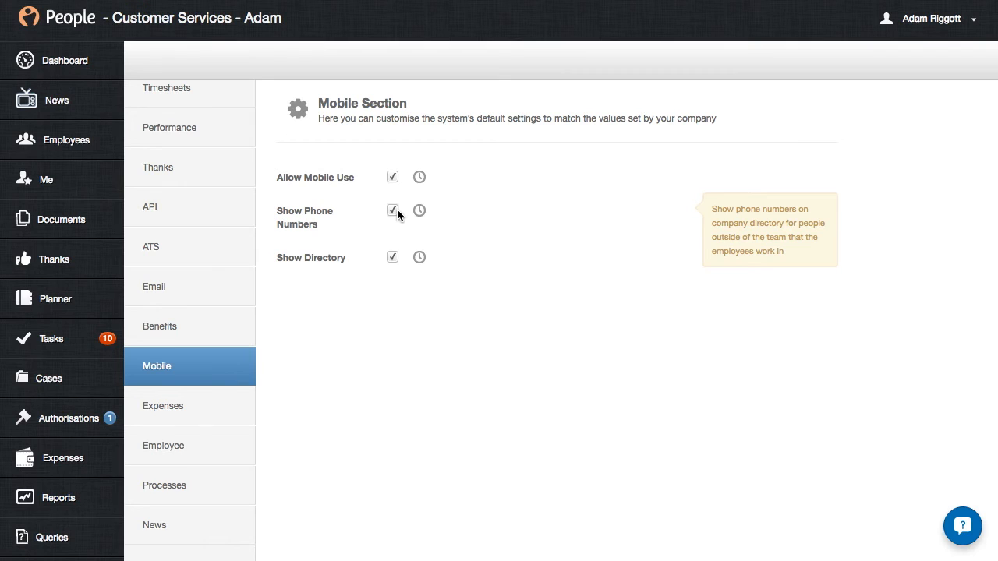
{"action": "mouse_move", "coordinate": [393, 259]}
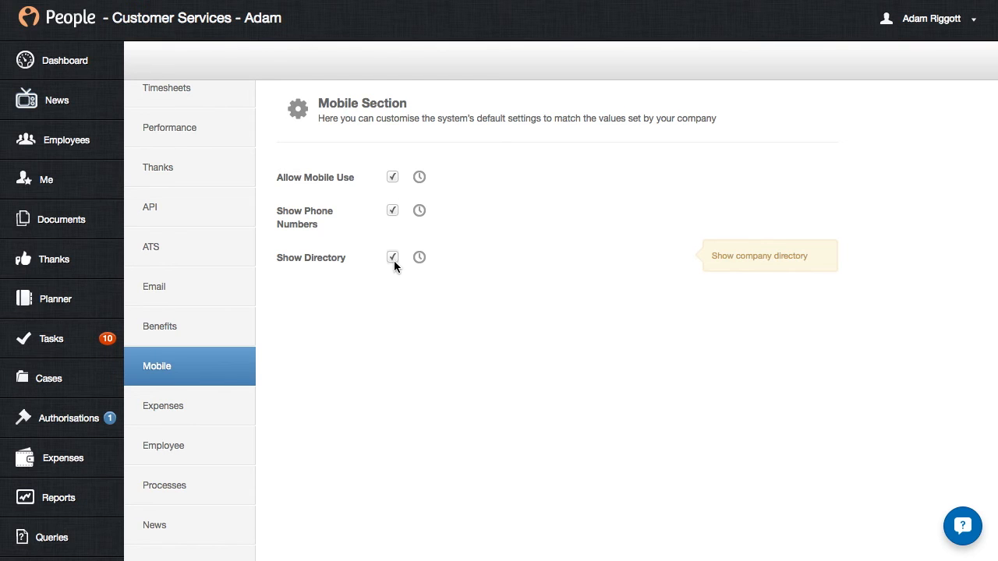
Look through the Employee settings with their logbook screens and the Processes settings.
{"action": "left_click", "coordinate": [232, 438]}
{"action": "scroll", "coordinate": [302, 434], "scroll_direction": "down", "scroll_amount": 5}
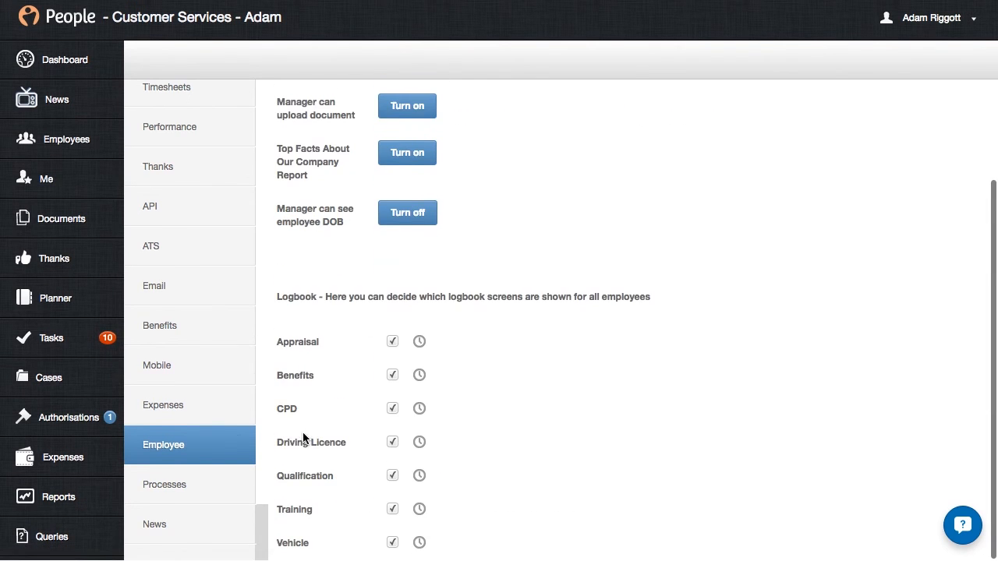
{"action": "left_click", "coordinate": [234, 485]}
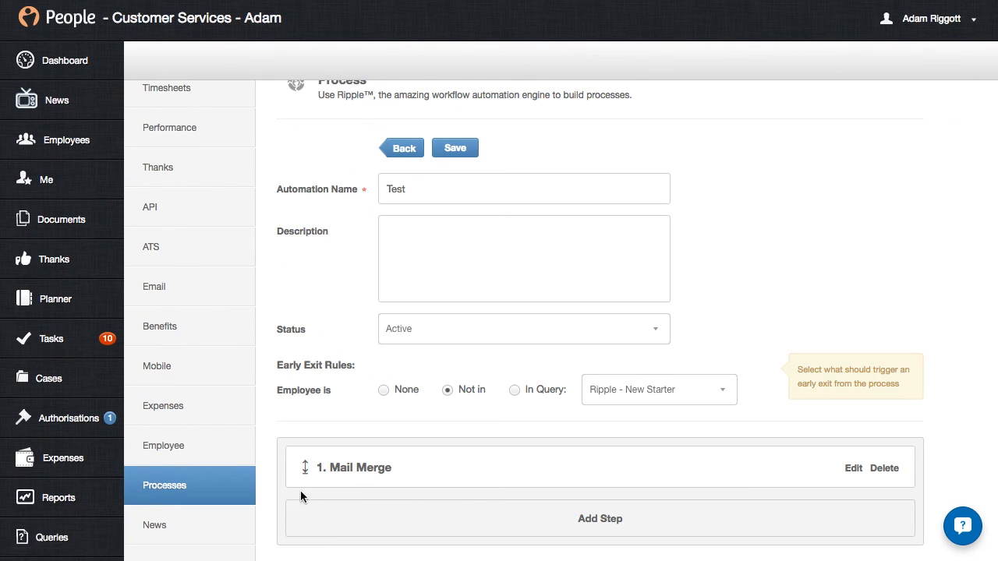
Examine the News settings for use and for manager posting to Team, Department, Location and Company.
{"action": "left_click", "coordinate": [244, 529]}
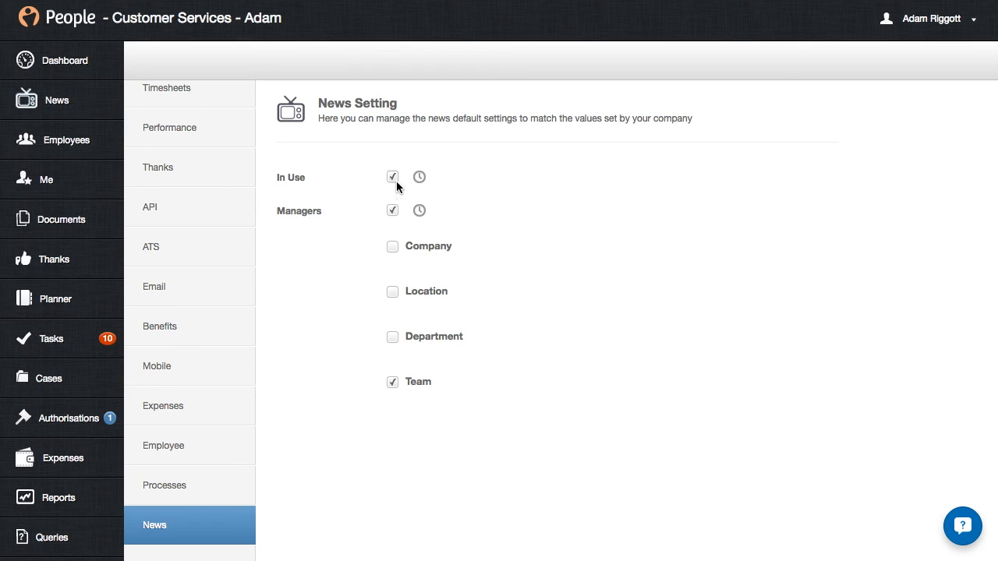
{"action": "mouse_move", "coordinate": [393, 184]}
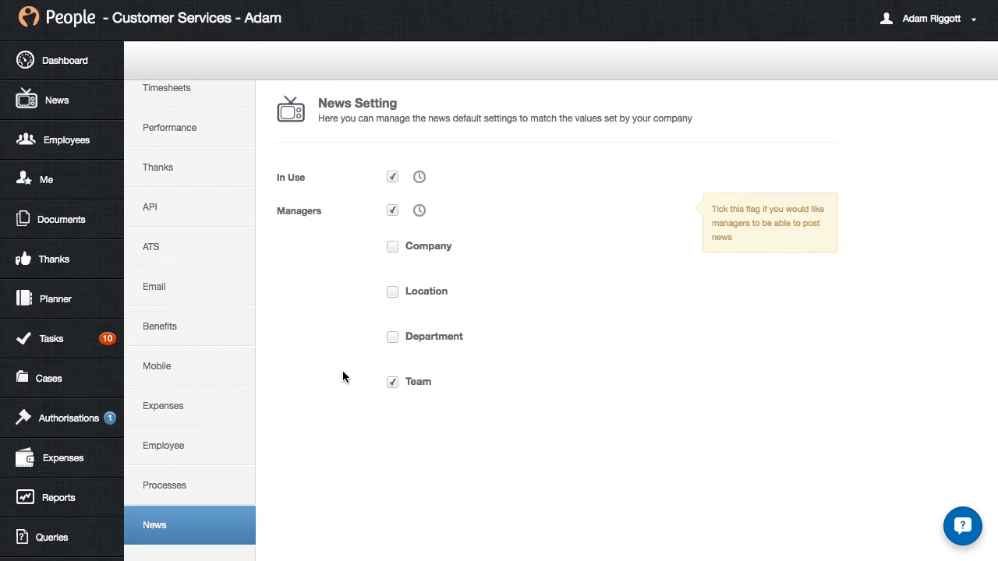
{"action": "mouse_move", "coordinate": [400, 379]}
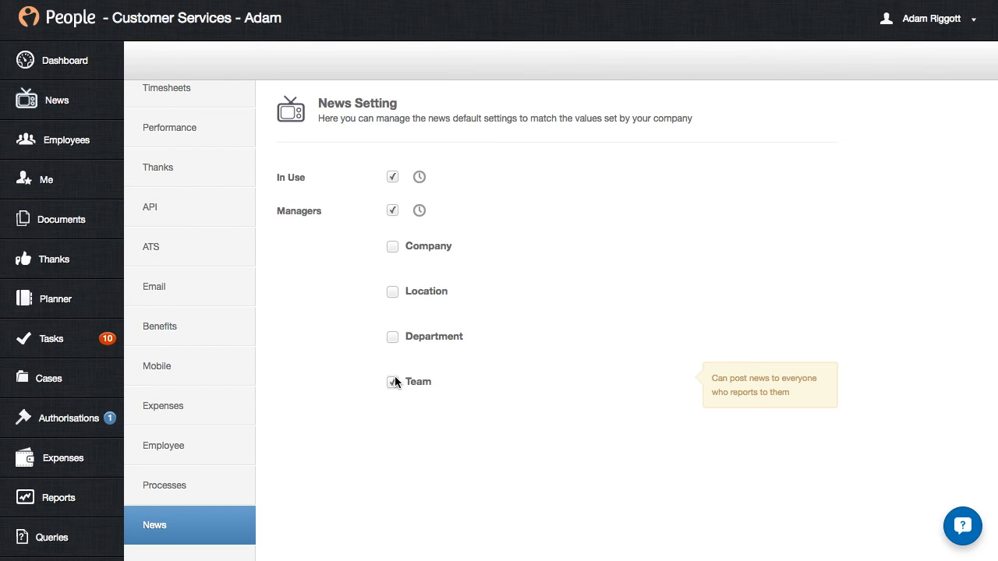
{"action": "mouse_move", "coordinate": [393, 337]}
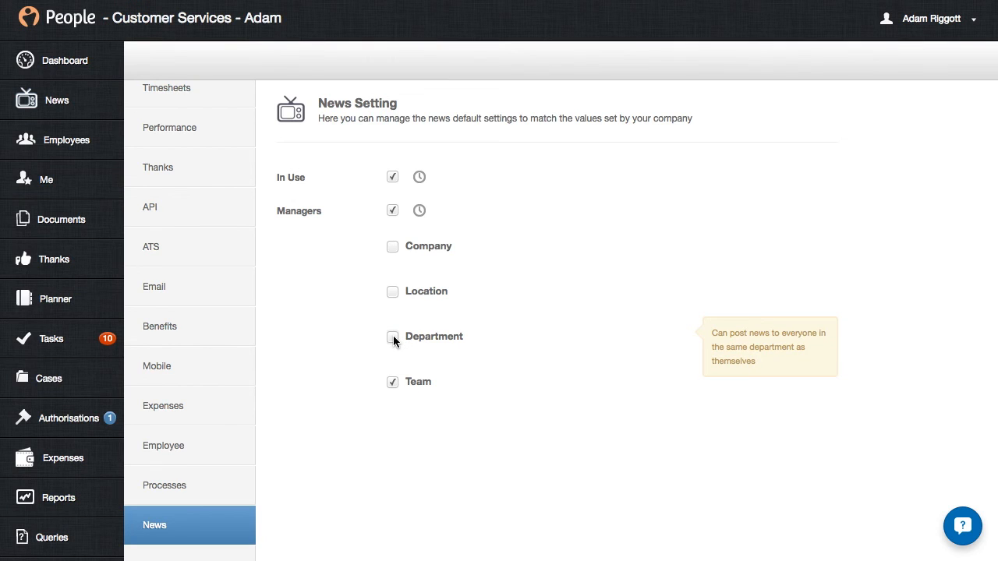
{"action": "mouse_move", "coordinate": [392, 291]}
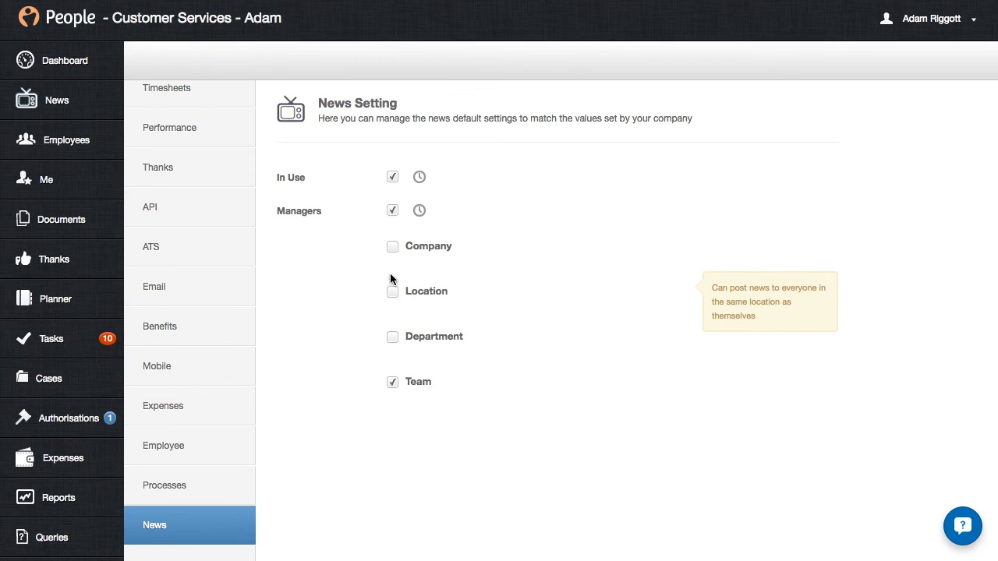
{"action": "mouse_move", "coordinate": [392, 250]}
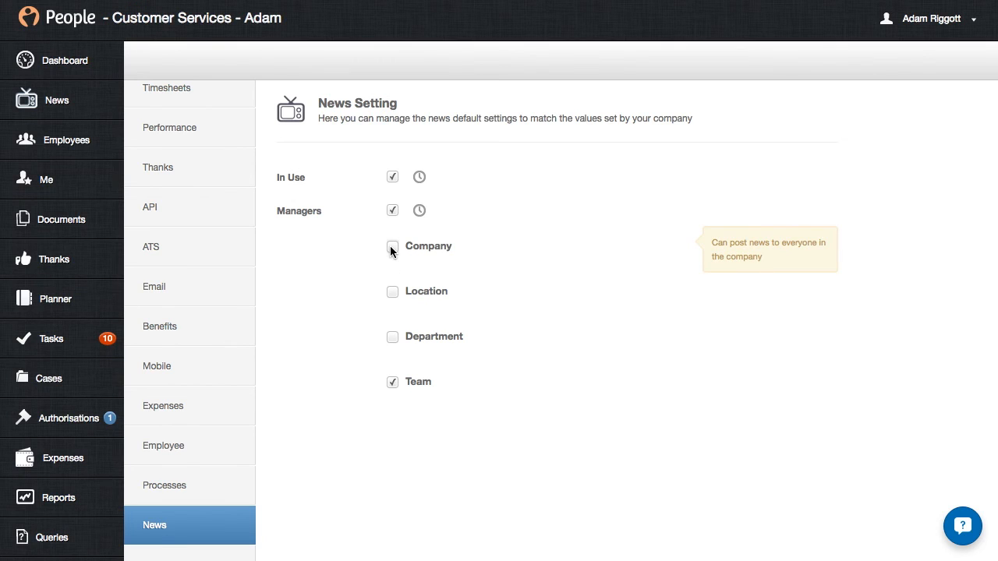